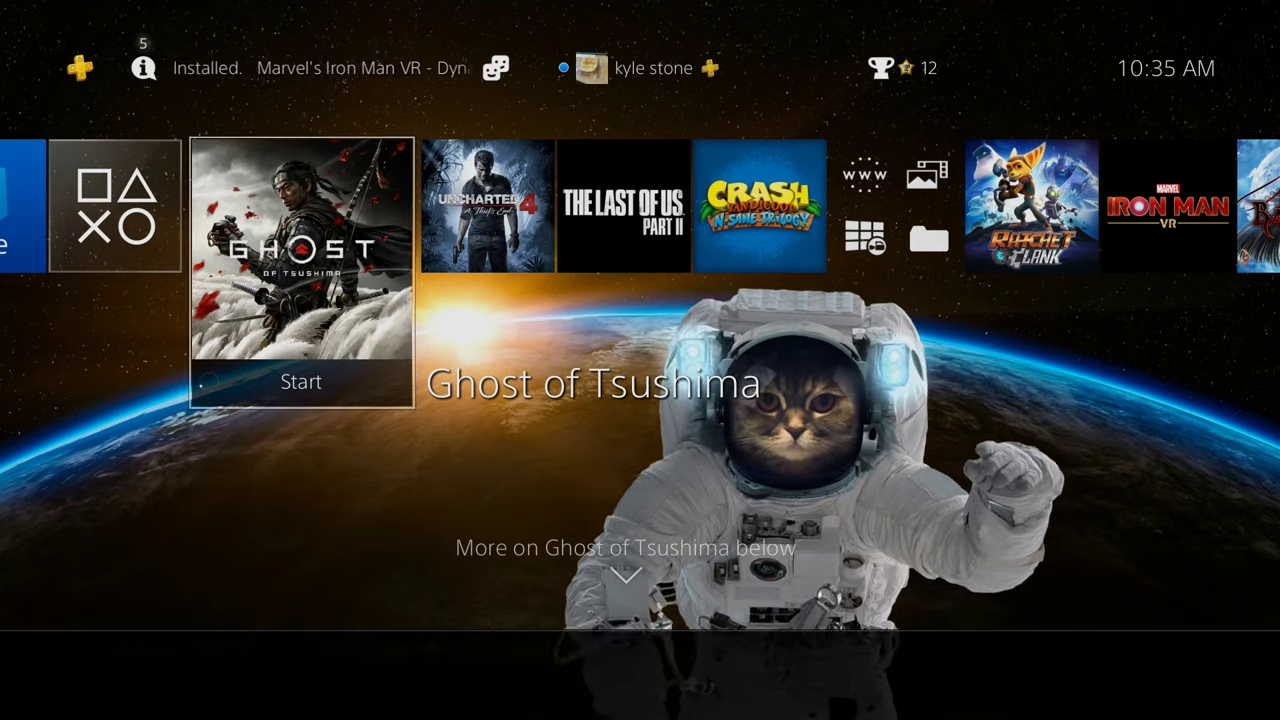
# Check in Account Management that this console is already activated as the primary PS4, then return to Settings.
pyautogui.press('Up')
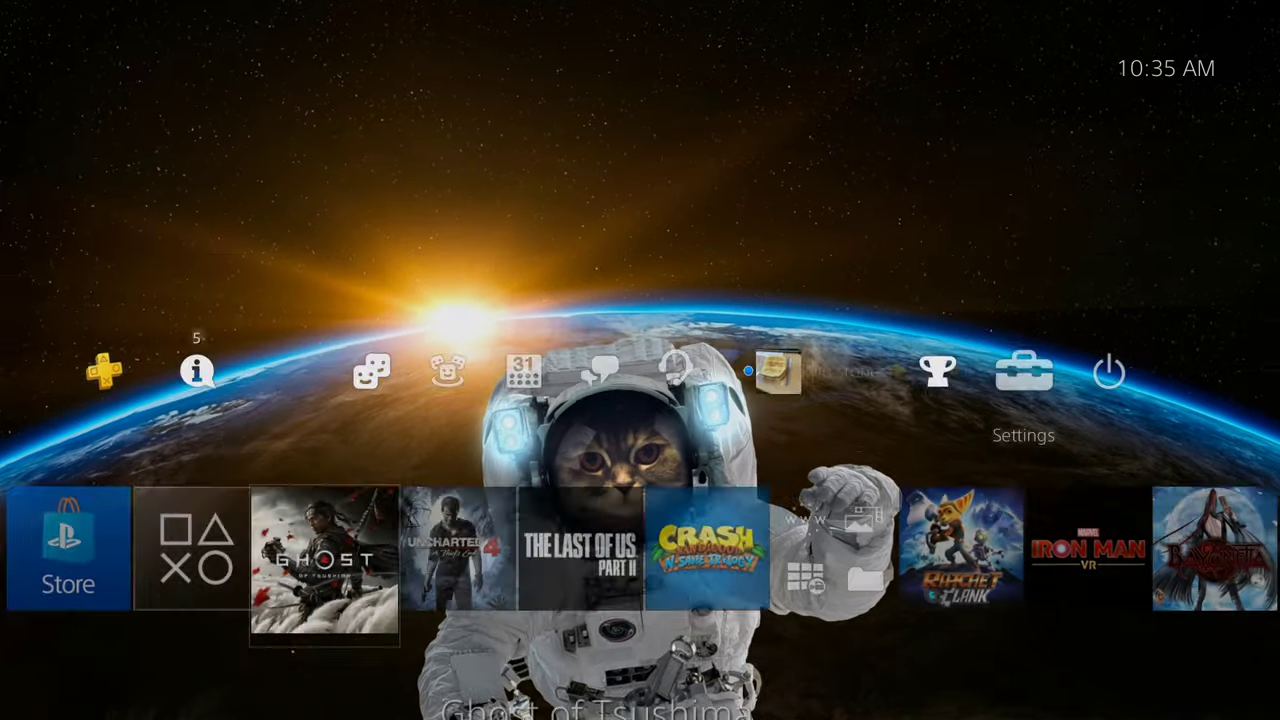
pyautogui.press('Right')
pyautogui.press('Left')
pyautogui.press('Return')
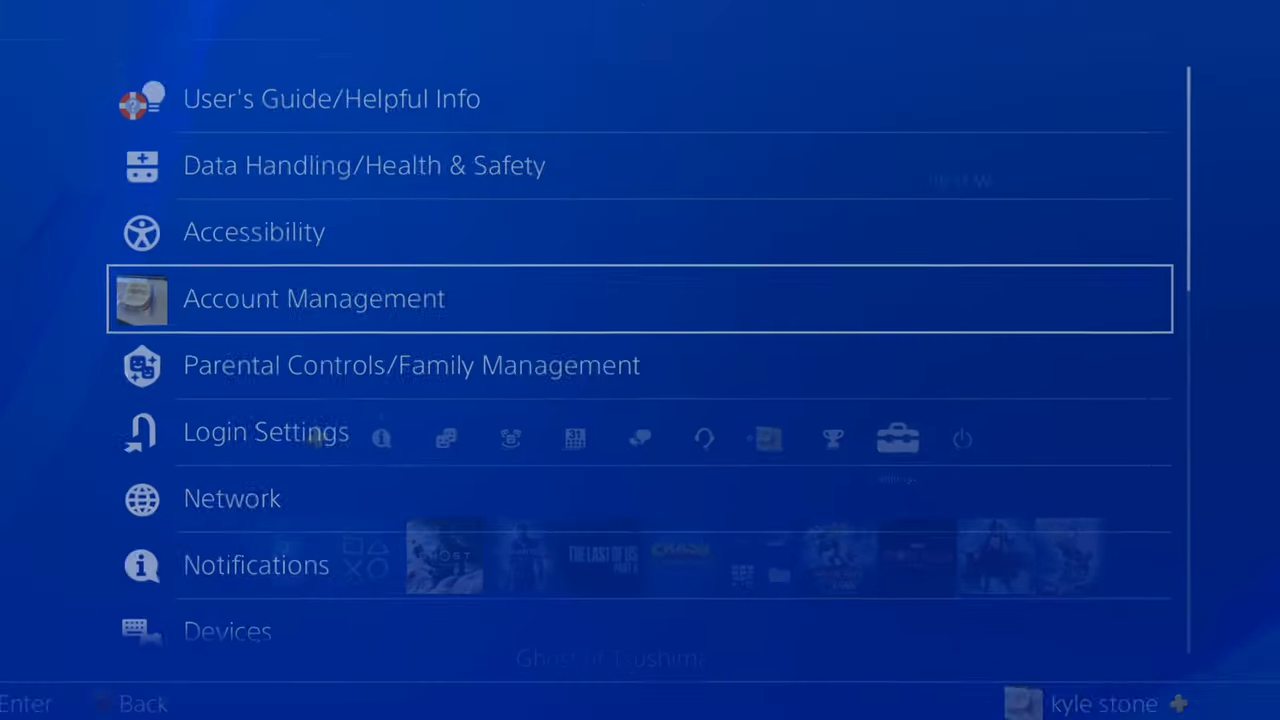
pyautogui.press('Return')
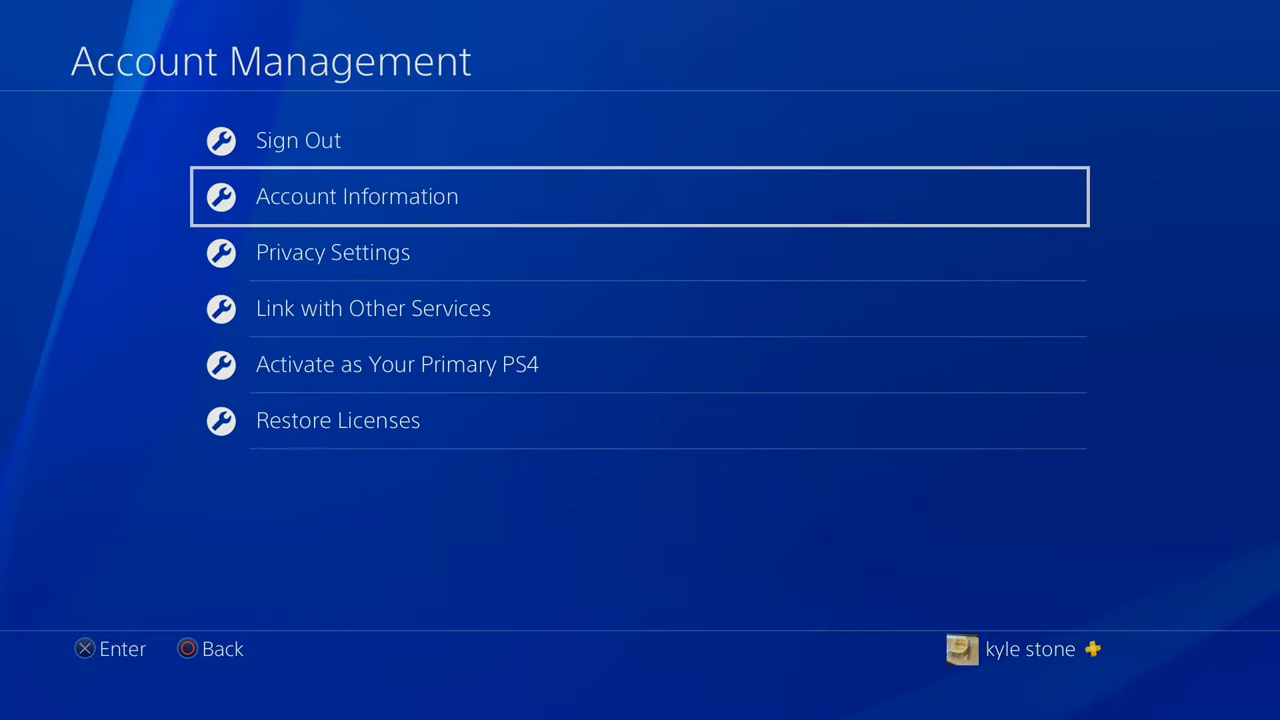
pyautogui.press('Down')
pyautogui.press('Down')
pyautogui.press('Down')
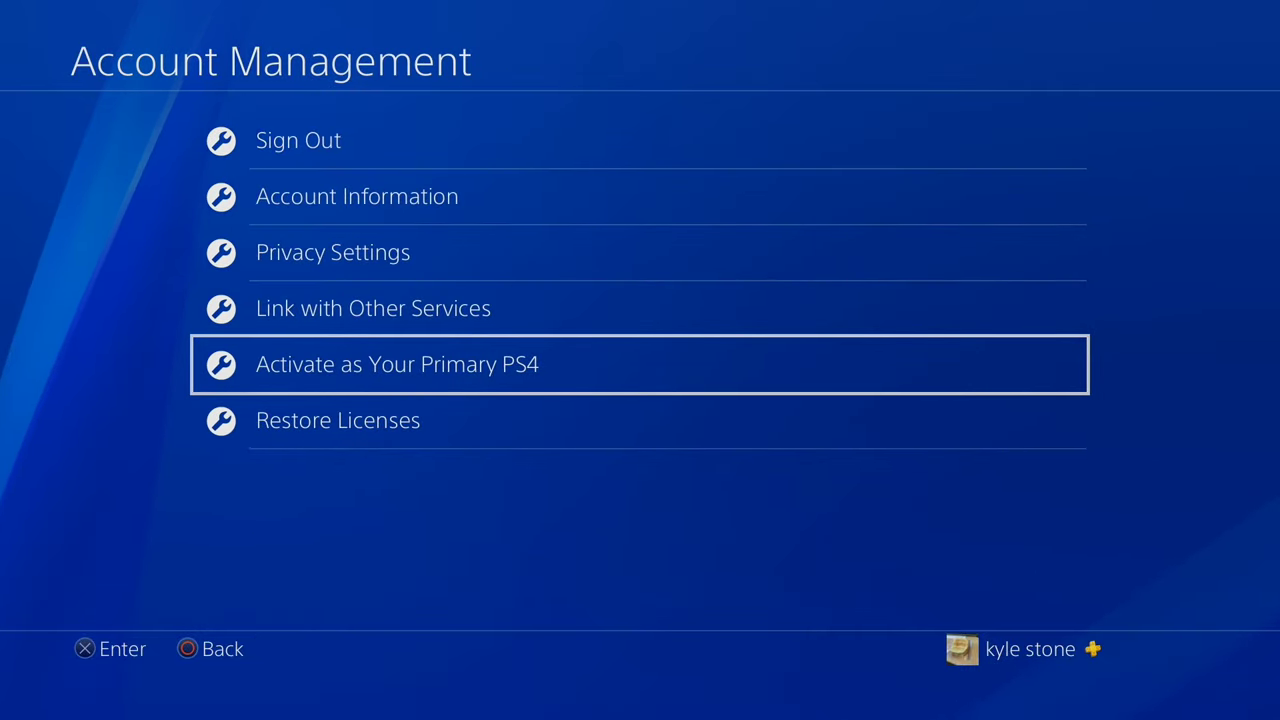
pyautogui.press('Return')
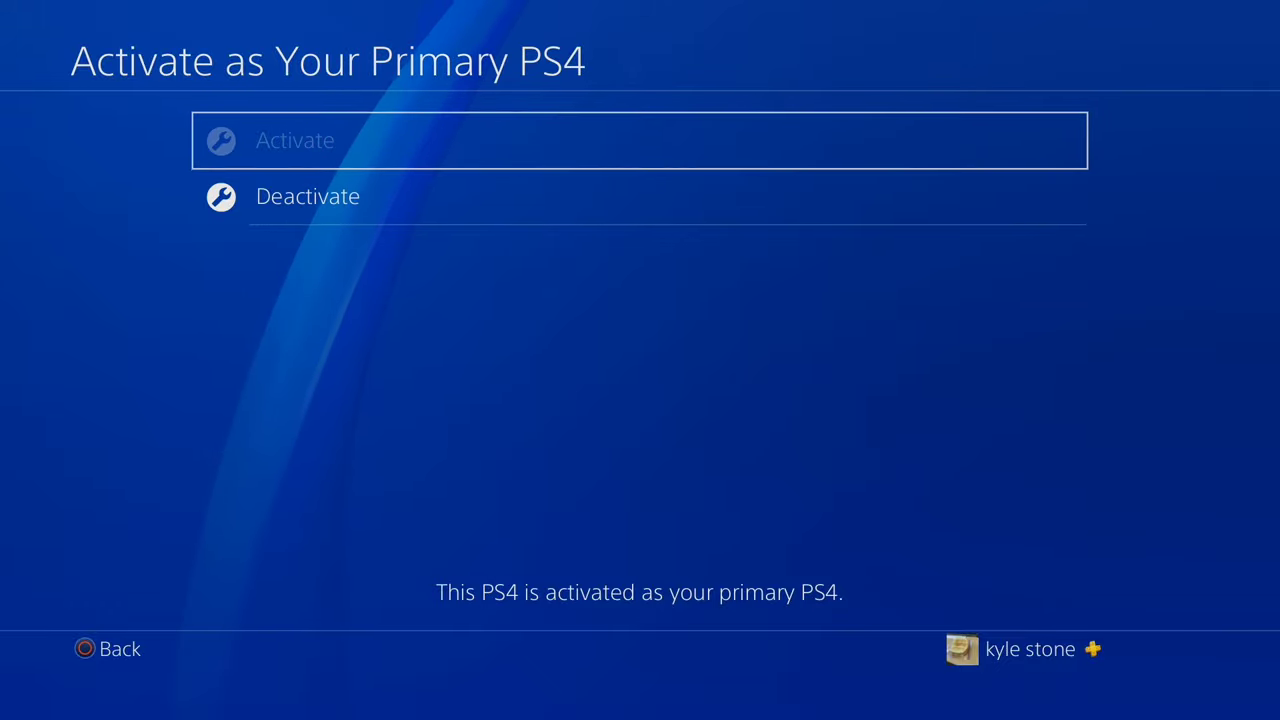
pyautogui.press('Escape')
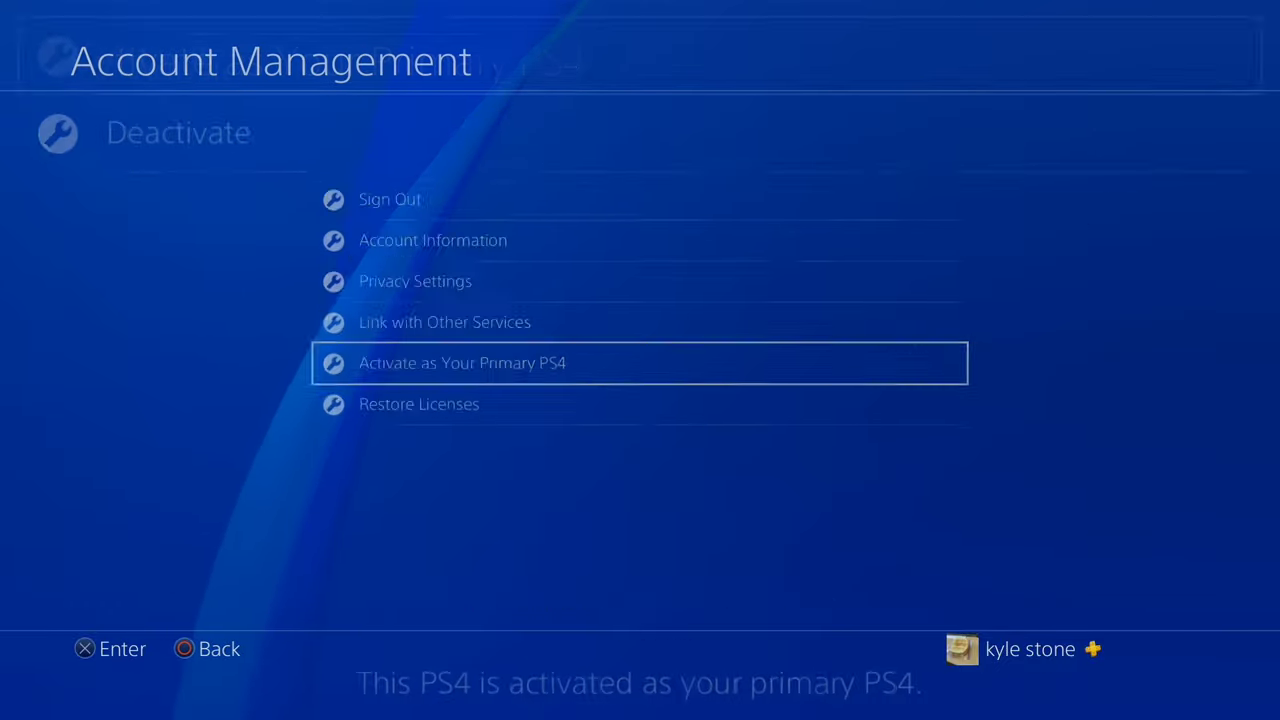
pyautogui.press('Escape')
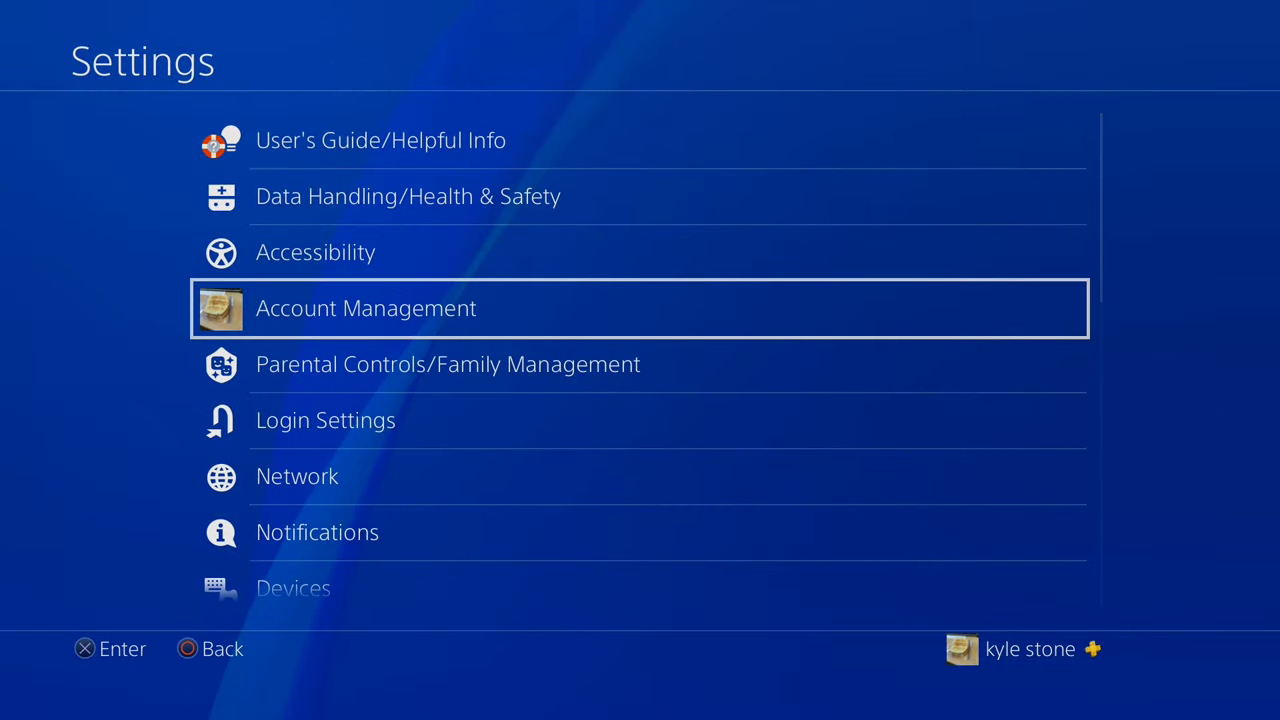
pyautogui.press('Down')
pyautogui.press('Down')
pyautogui.press('Down')
pyautogui.press('Down')
# Verify Enable Remote Play is ticked in Remote Play Connection Settings and back out to the list.
pyautogui.press('Down')
pyautogui.press('Down')
pyautogui.press('Down')
pyautogui.press('Down')
pyautogui.press('Down')
pyautogui.press('Down')
pyautogui.press('Down')
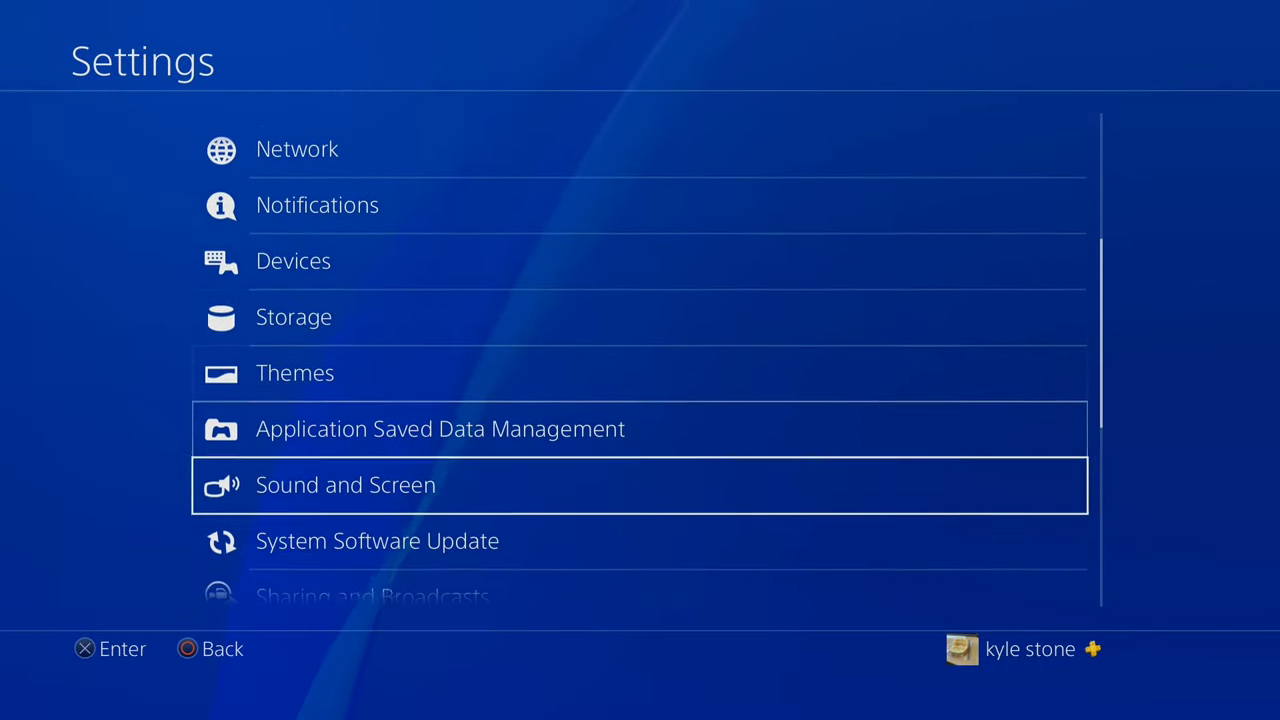
pyautogui.press('Down')
pyautogui.press('Down')
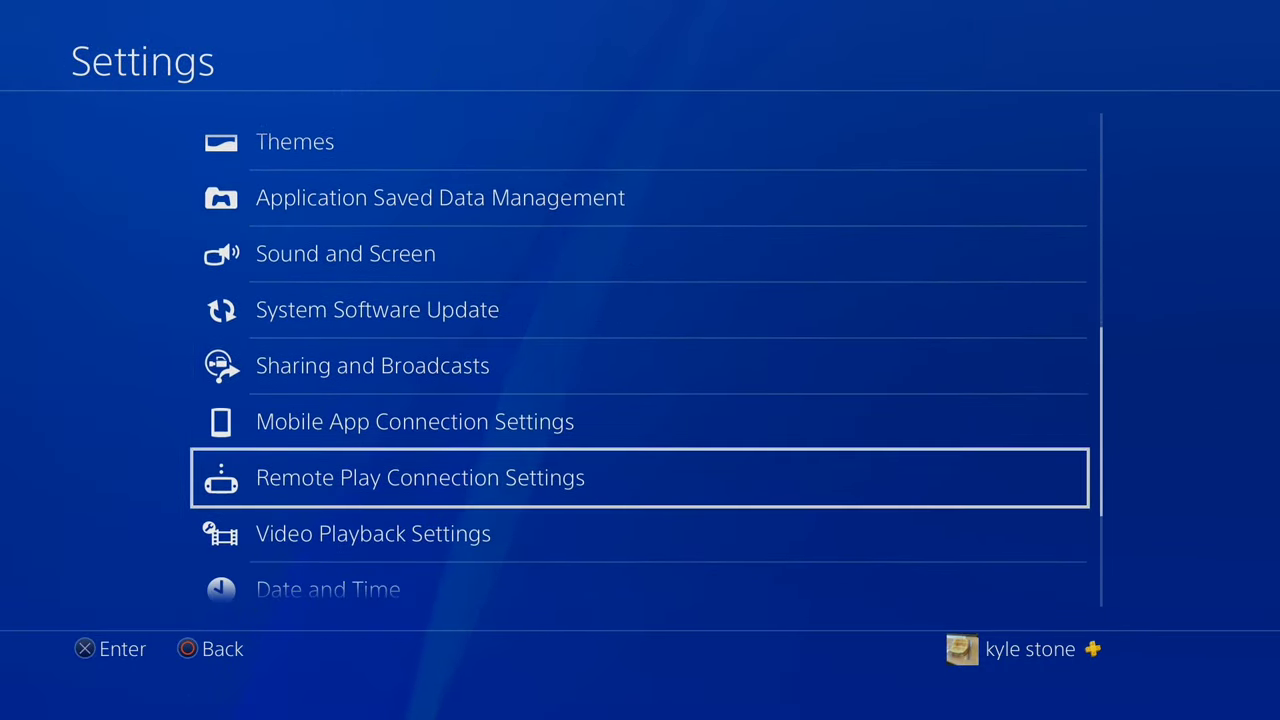
pyautogui.press('Return')
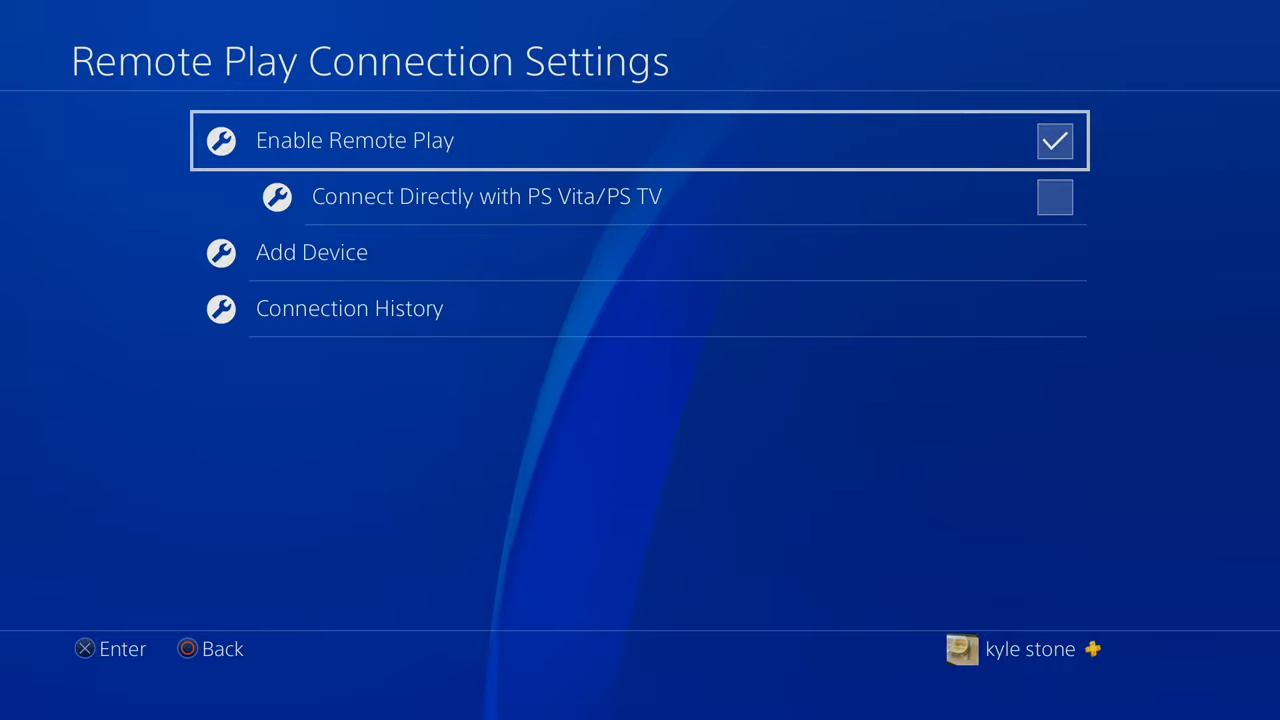
pyautogui.press('Down')
pyautogui.press('Down')
pyautogui.press('Escape')
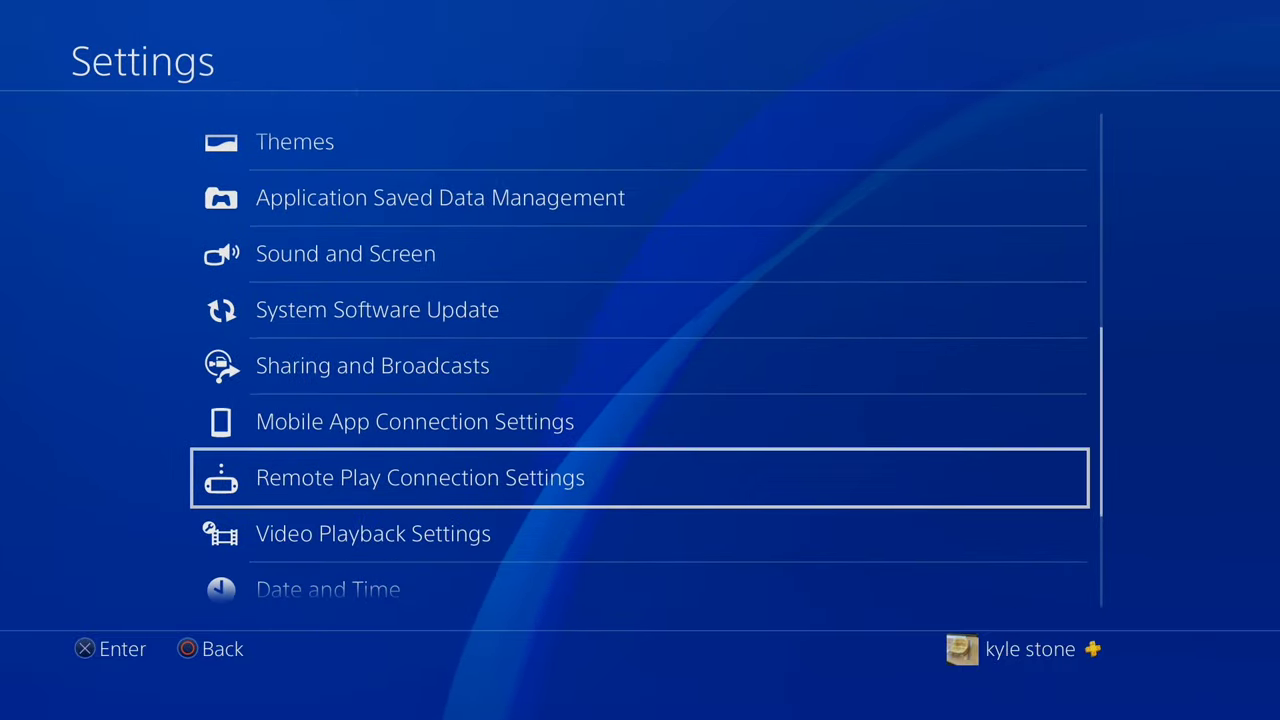
# In Power Save Settings, confirm rest mode stays connected to the internet and allows network power-on.
pyautogui.press('Down')
pyautogui.press('Down')
pyautogui.press('Down')
pyautogui.press('Down')
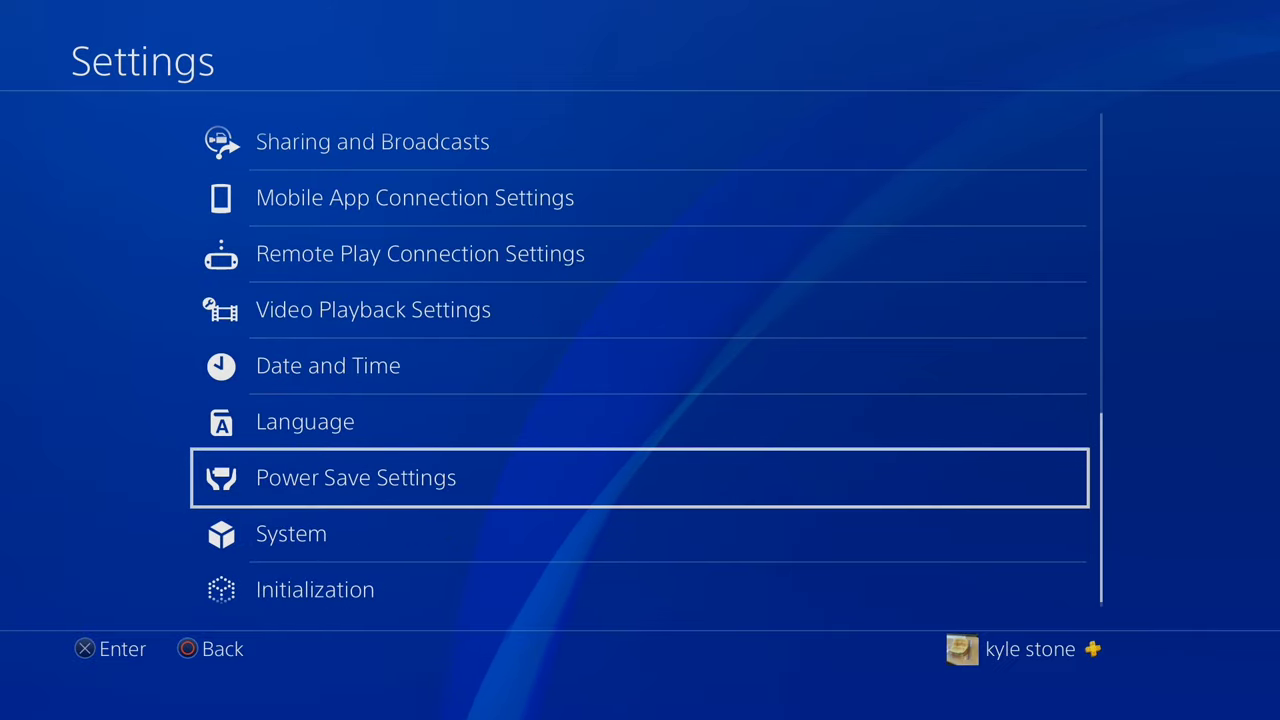
pyautogui.press('Return')
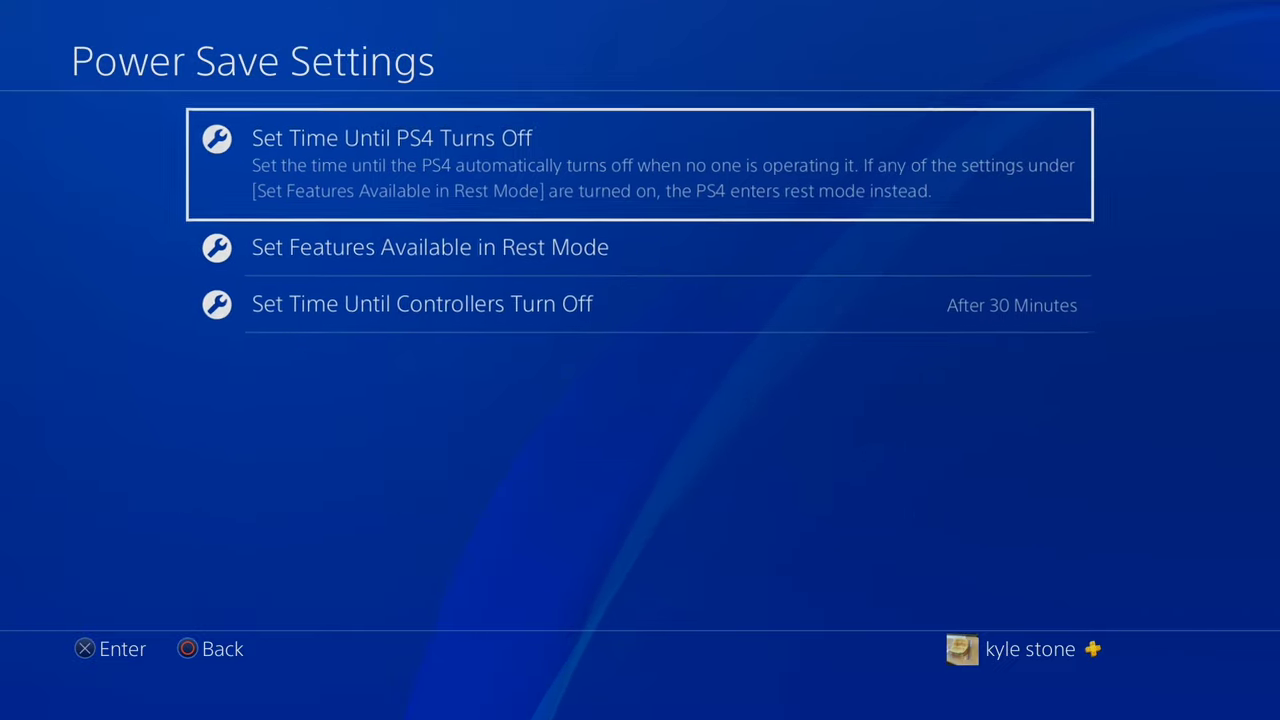
pyautogui.press('Down')
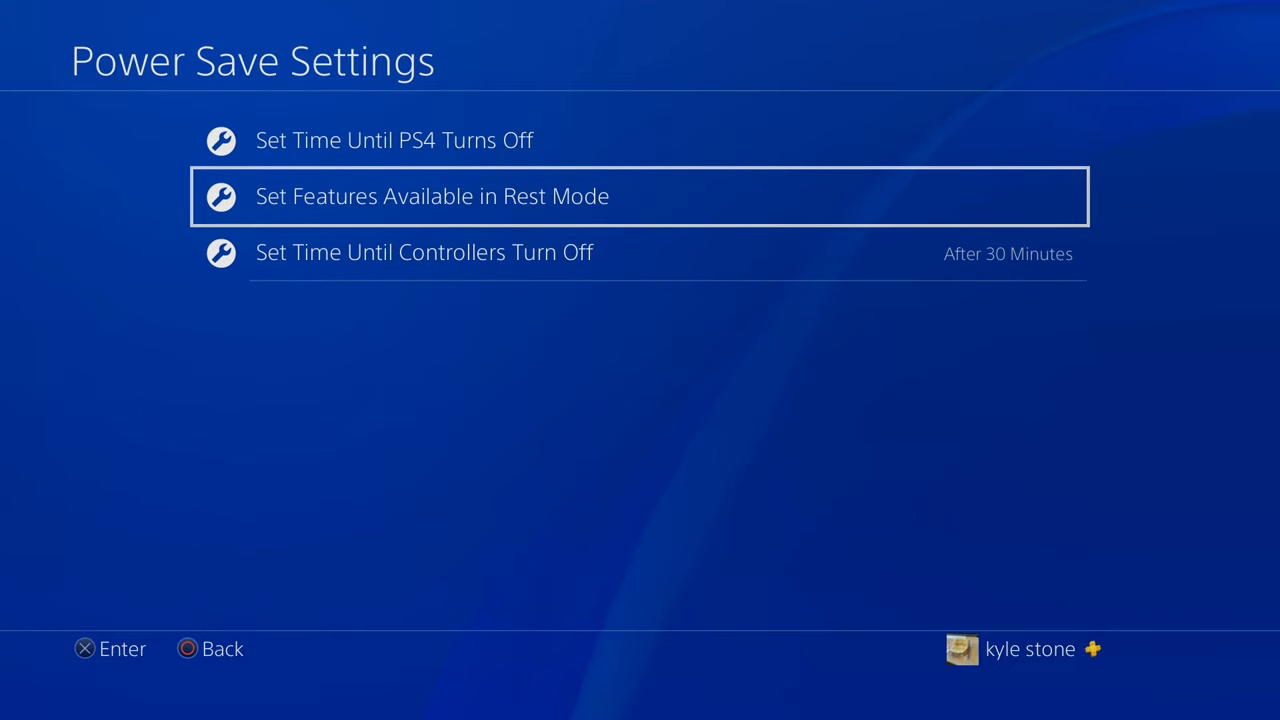
pyautogui.press('Return')
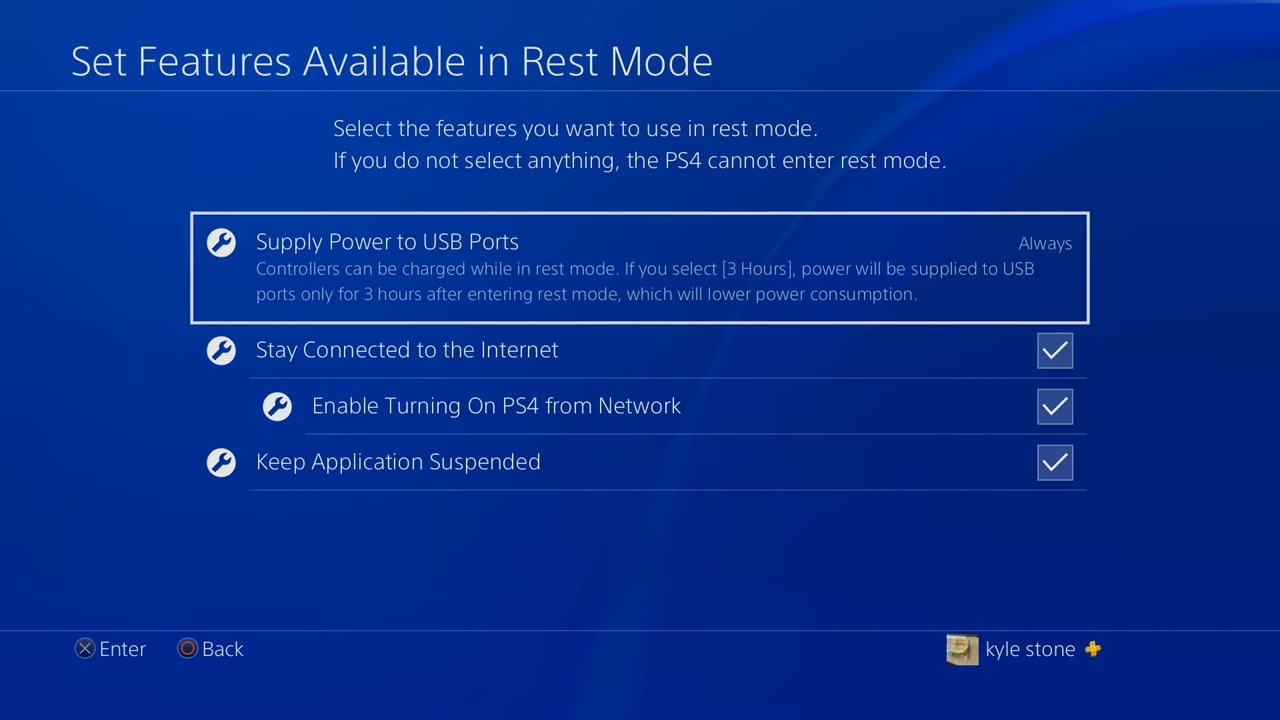
pyautogui.press('Down')
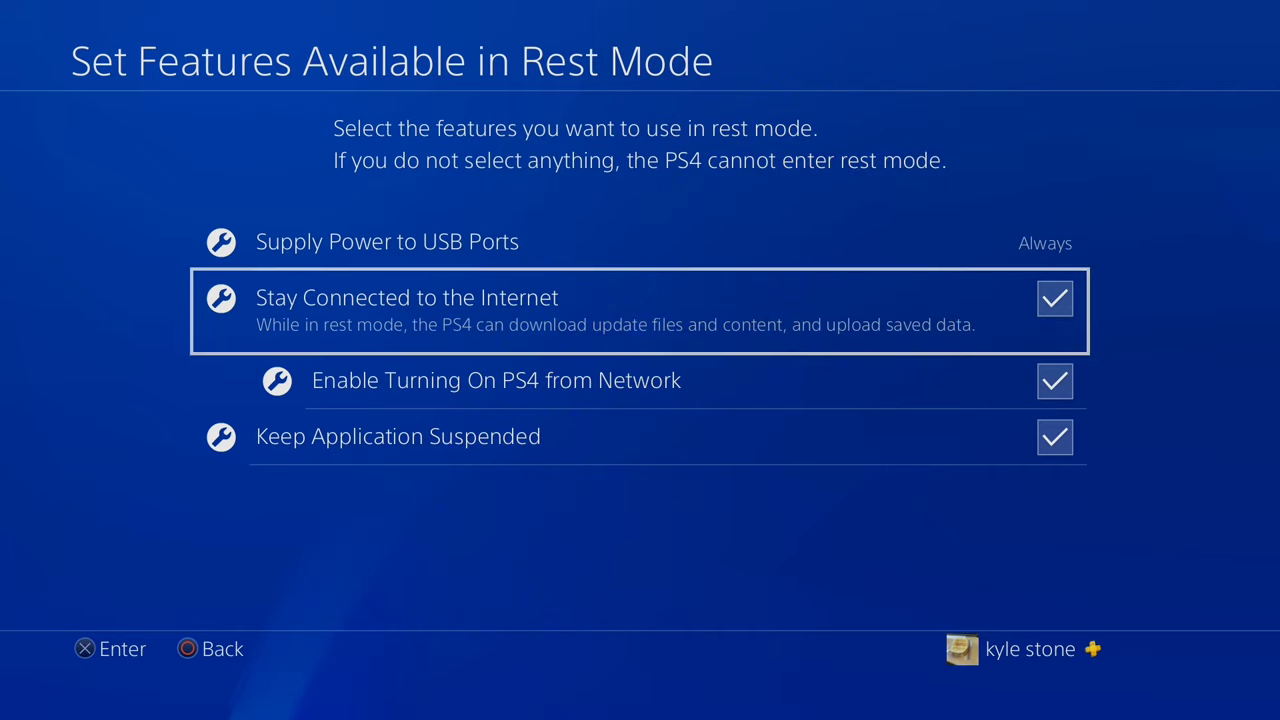
pyautogui.press('Down')
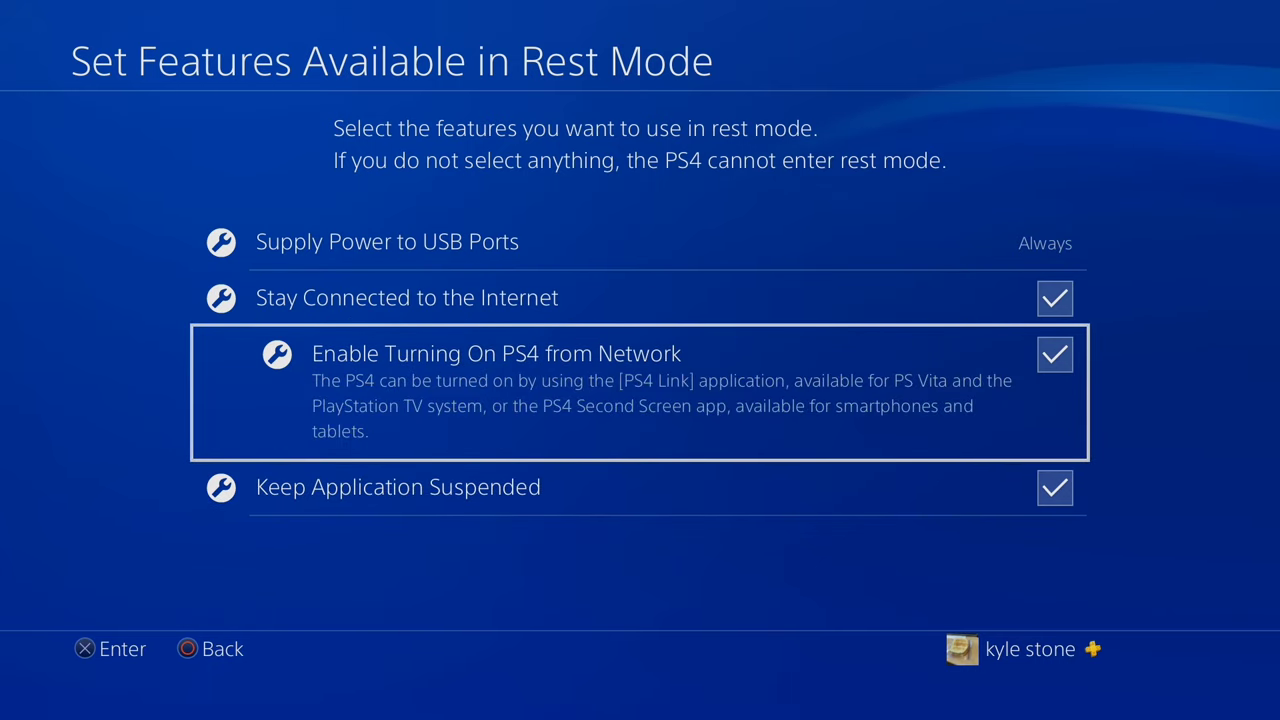
pyautogui.press('Up')
pyautogui.press('Down')
pyautogui.press('Up')
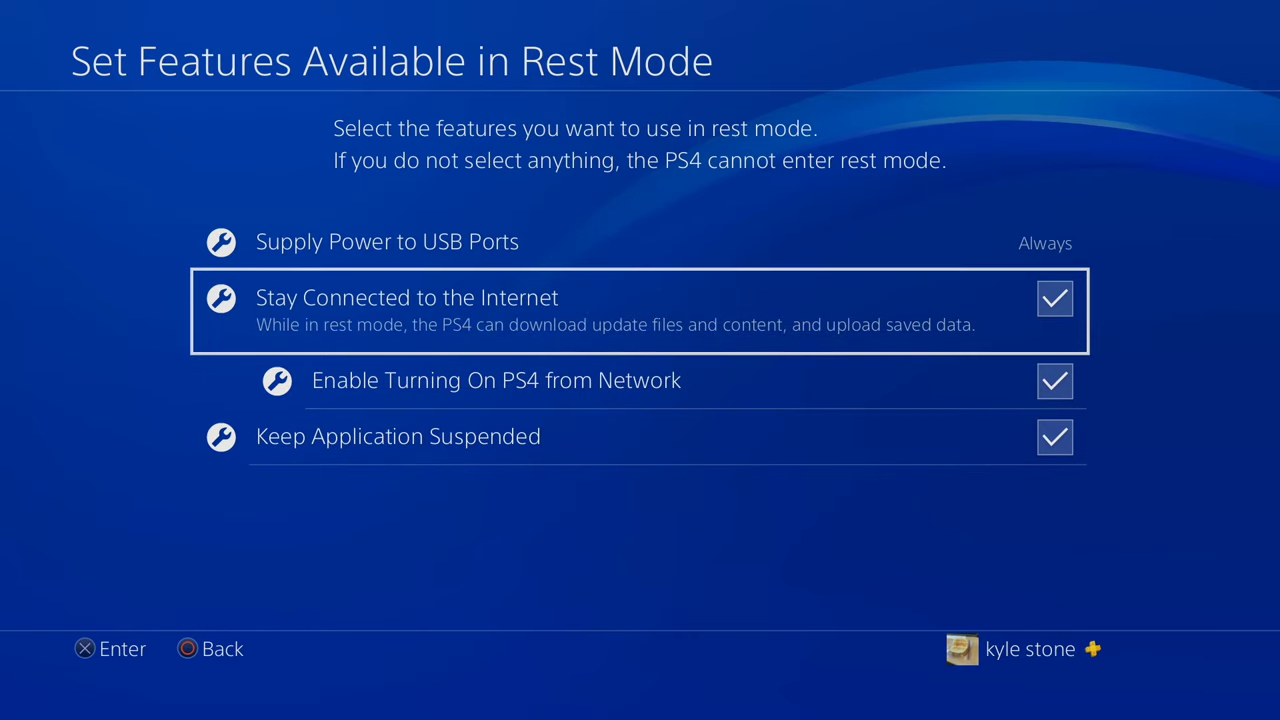
pyautogui.press('Down')
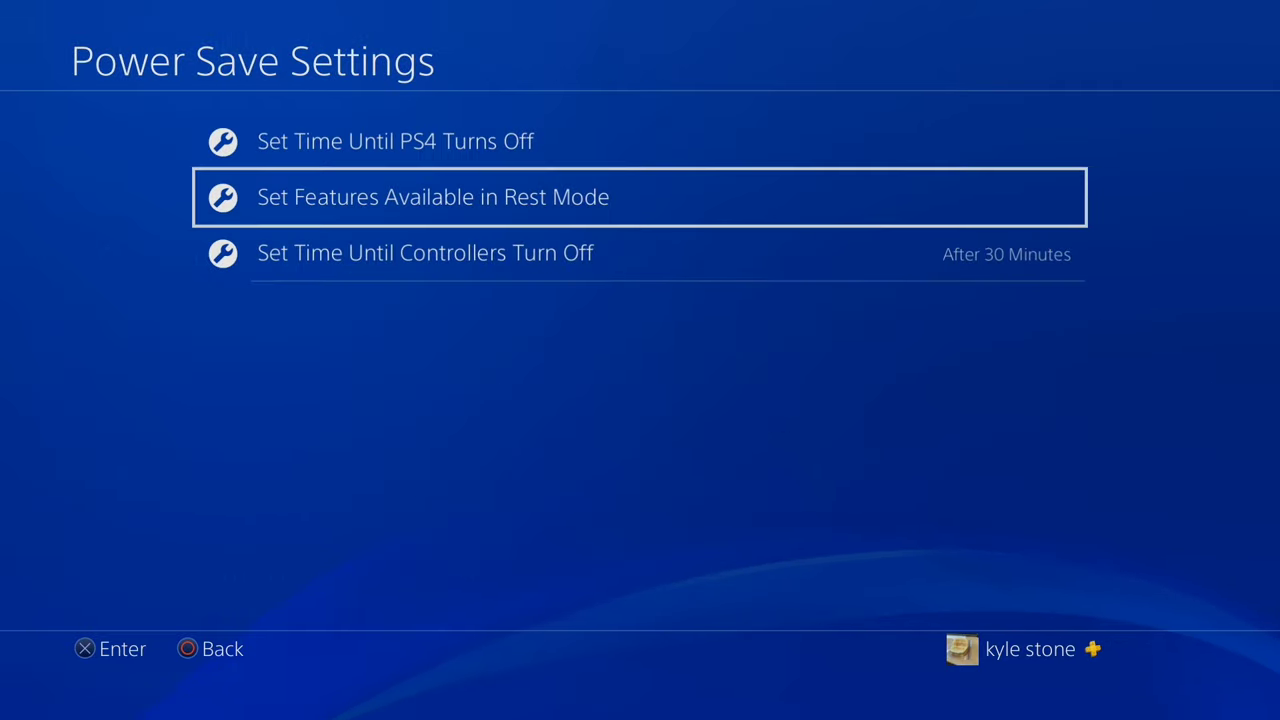
# Exit PS4 settings to the home screen and switch to the Opera browser.
pyautogui.press('Escape')
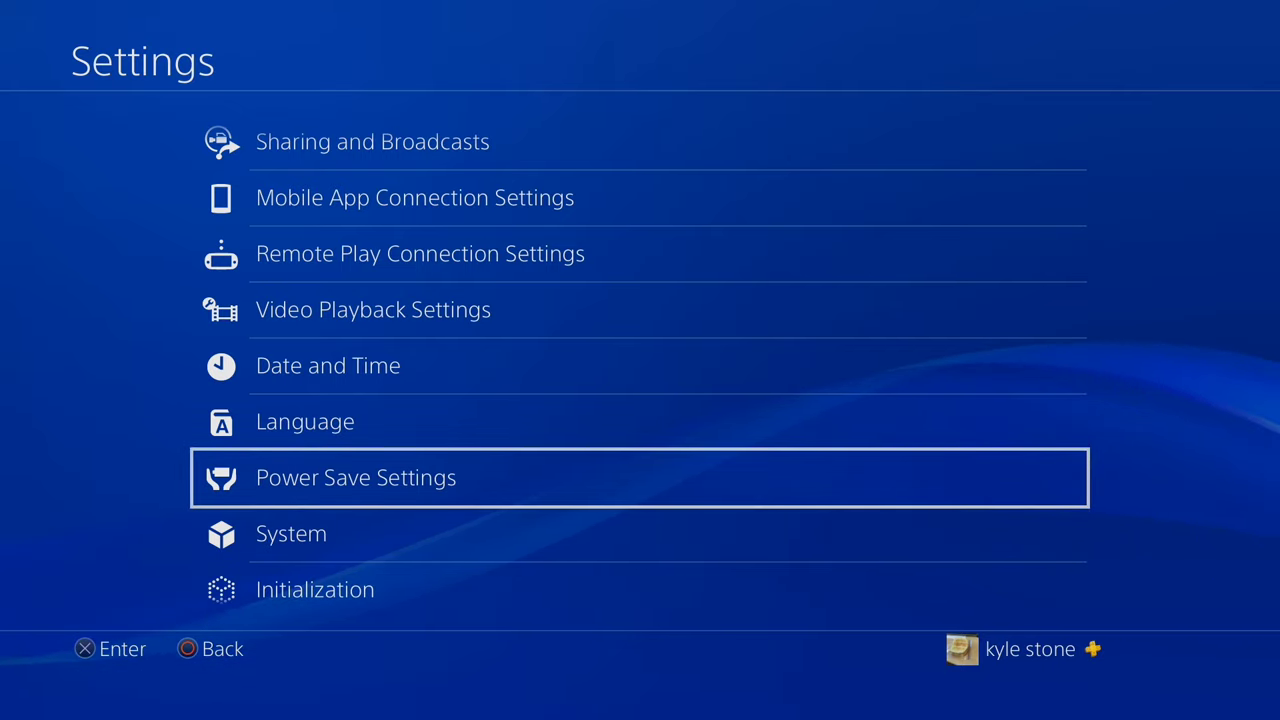
pyautogui.press('Up')
pyautogui.press('Up')
pyautogui.press('Up')
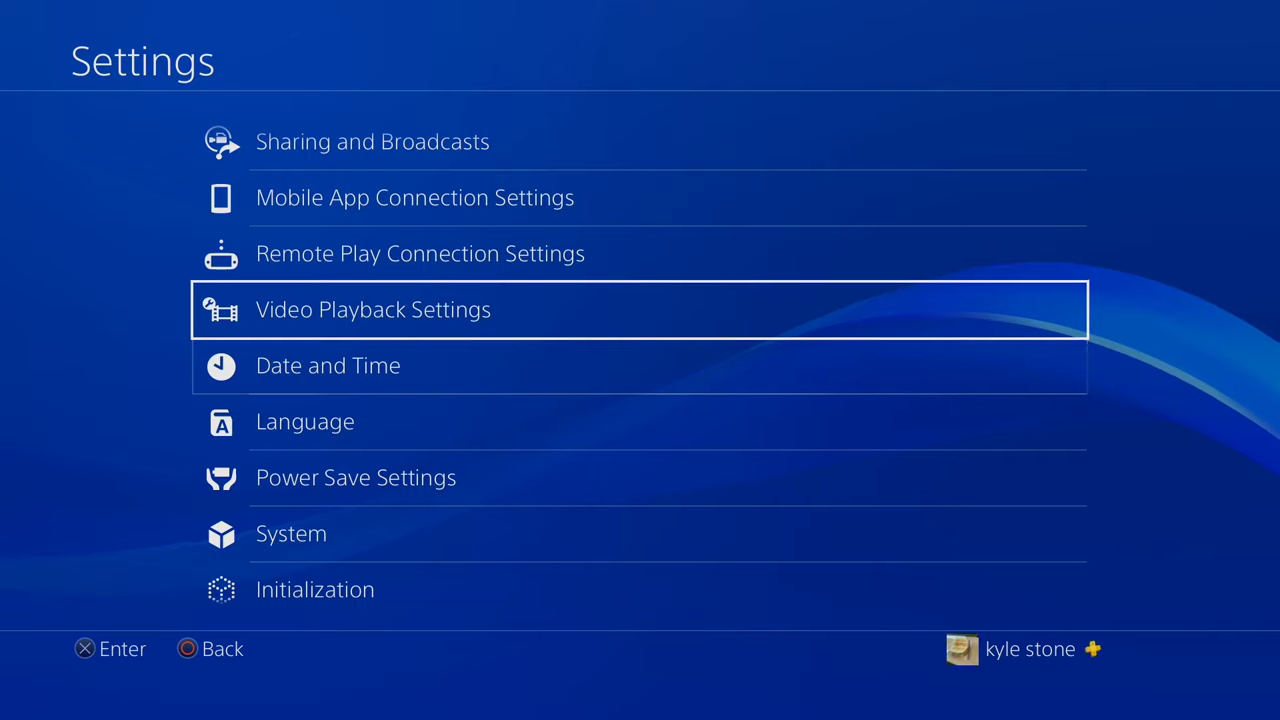
pyautogui.press('Escape')
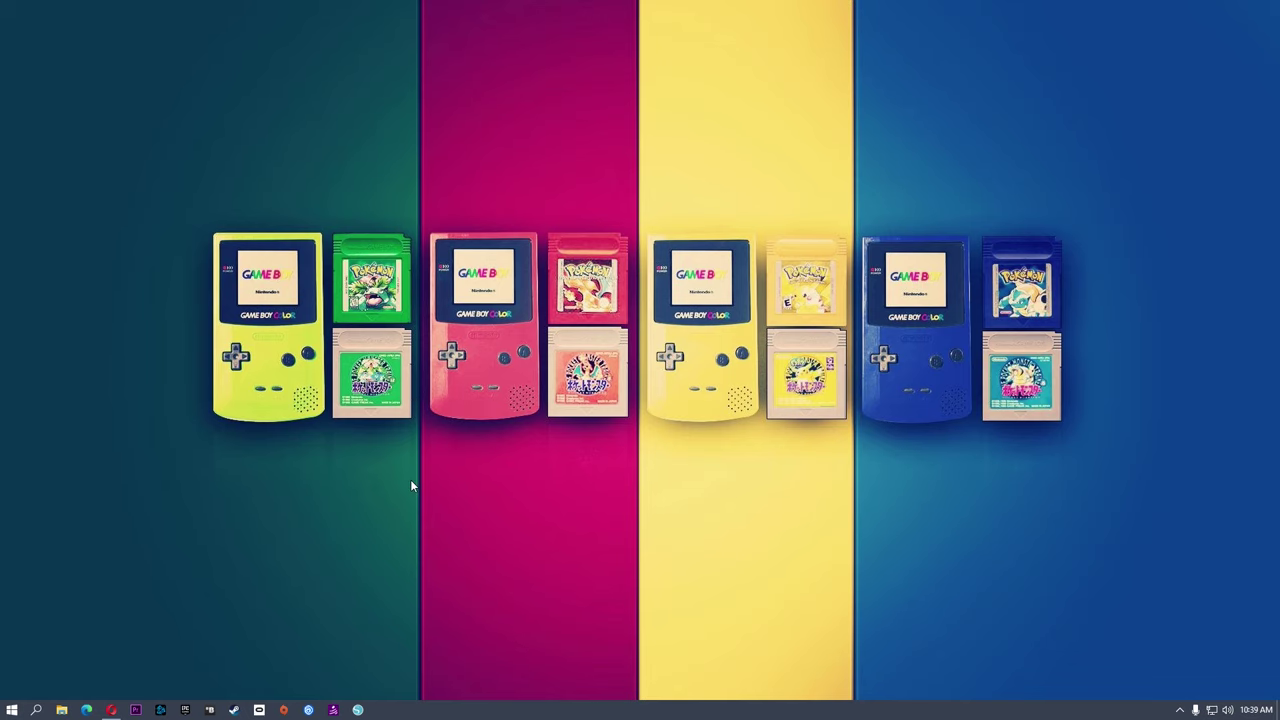
pyautogui.click(111, 709)
# Search Google for 'ps4 remote play' and open the PS4 Remote Play page on playstation.net.
pyautogui.click(521, 303)
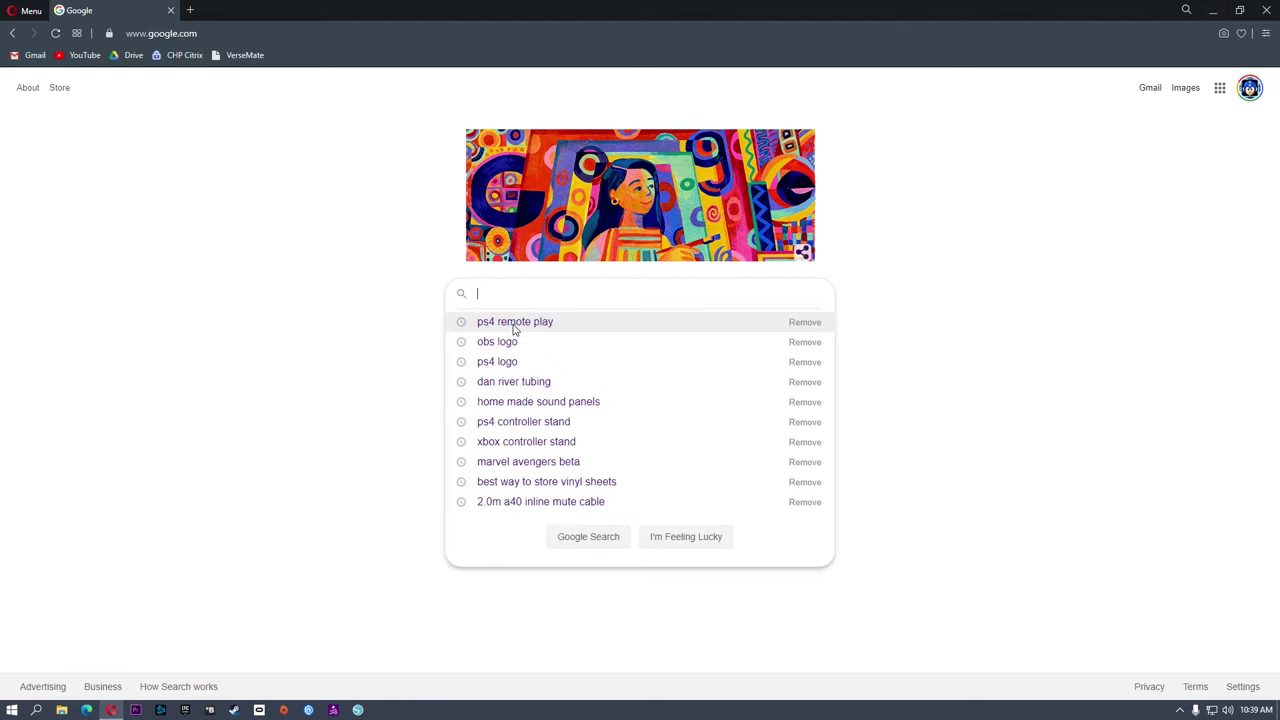
pyautogui.write('ps4 remote pla')
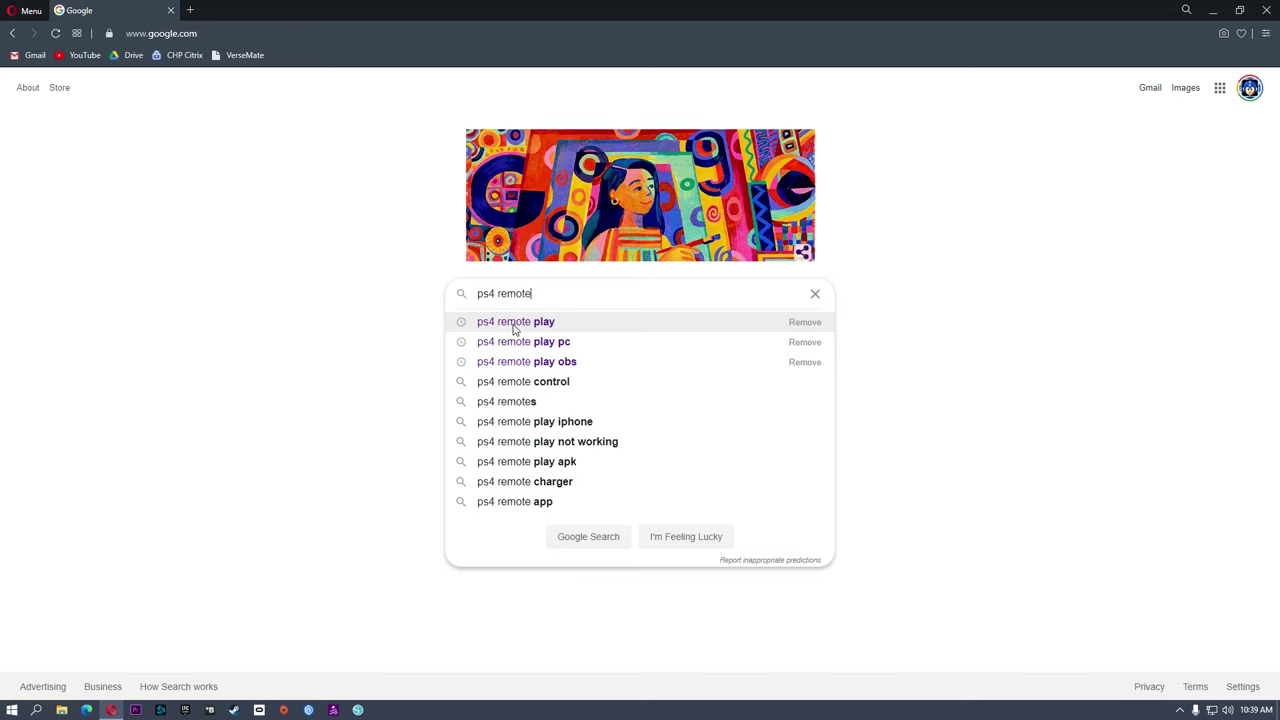
pyautogui.click(515, 322)
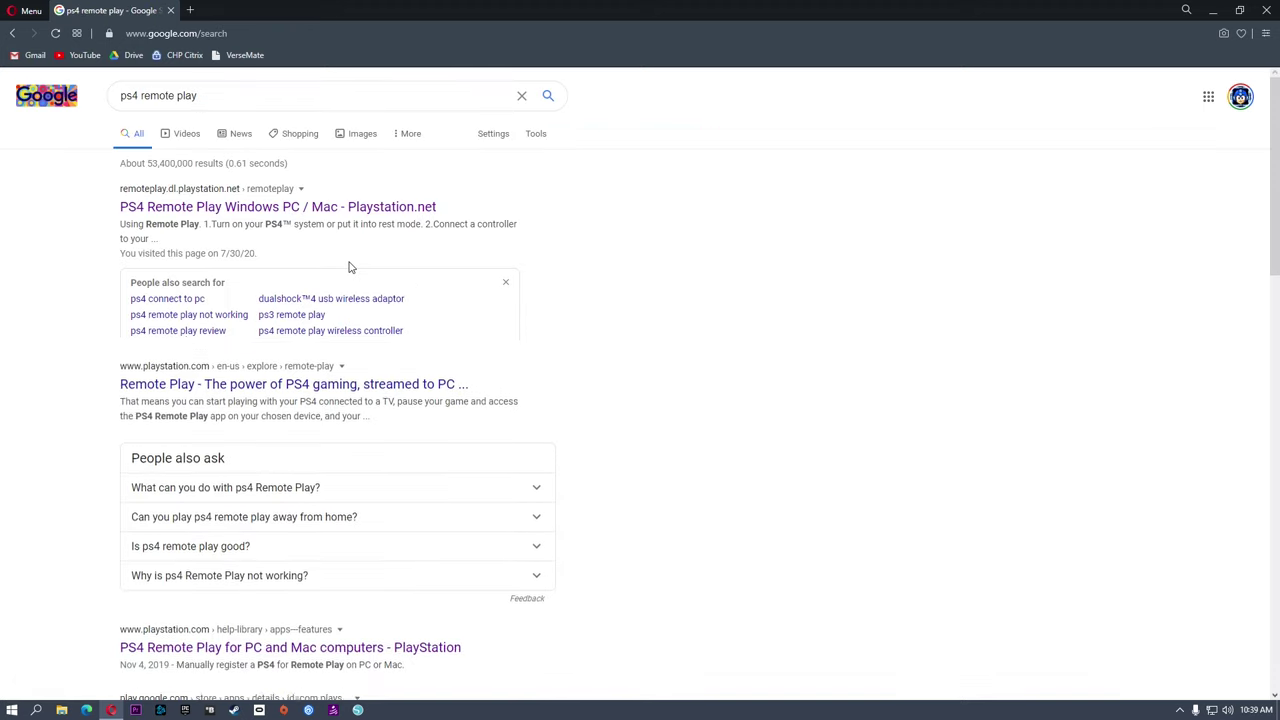
pyautogui.click(240, 210)
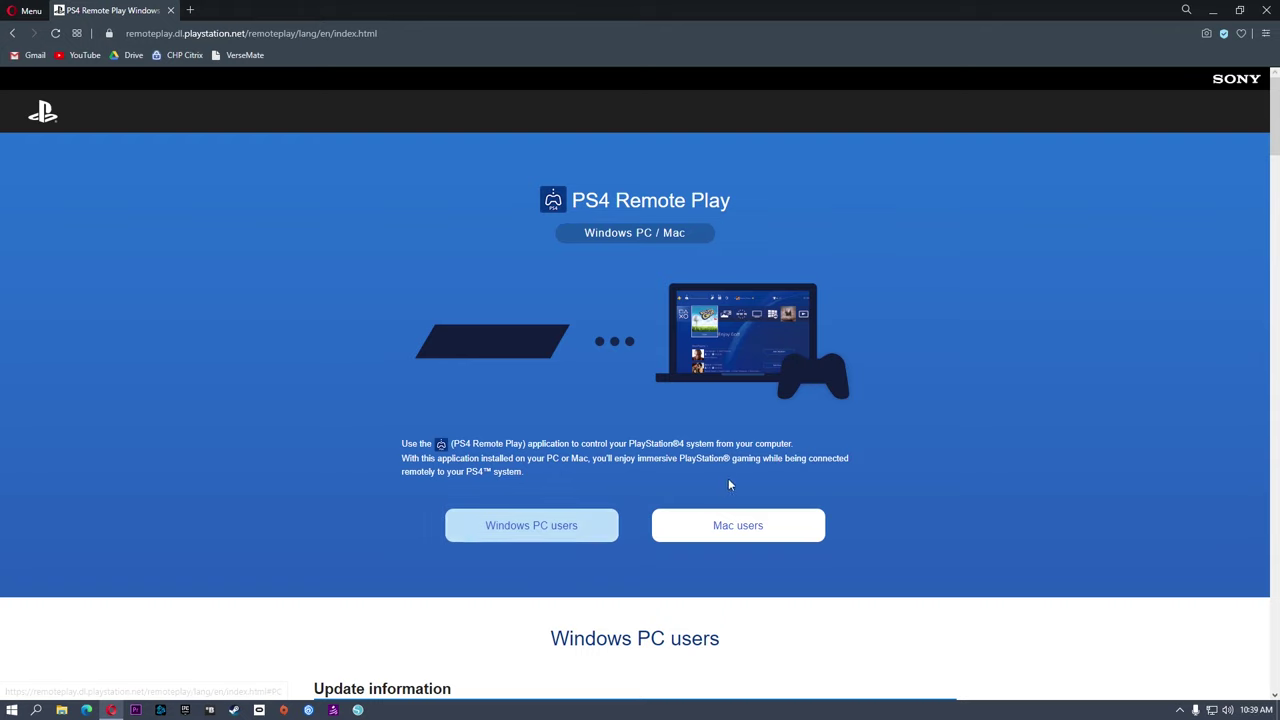
# Scroll through the getting-ready and setup instructions, then back to the top.
pyautogui.scroll(-2, 534, 436)
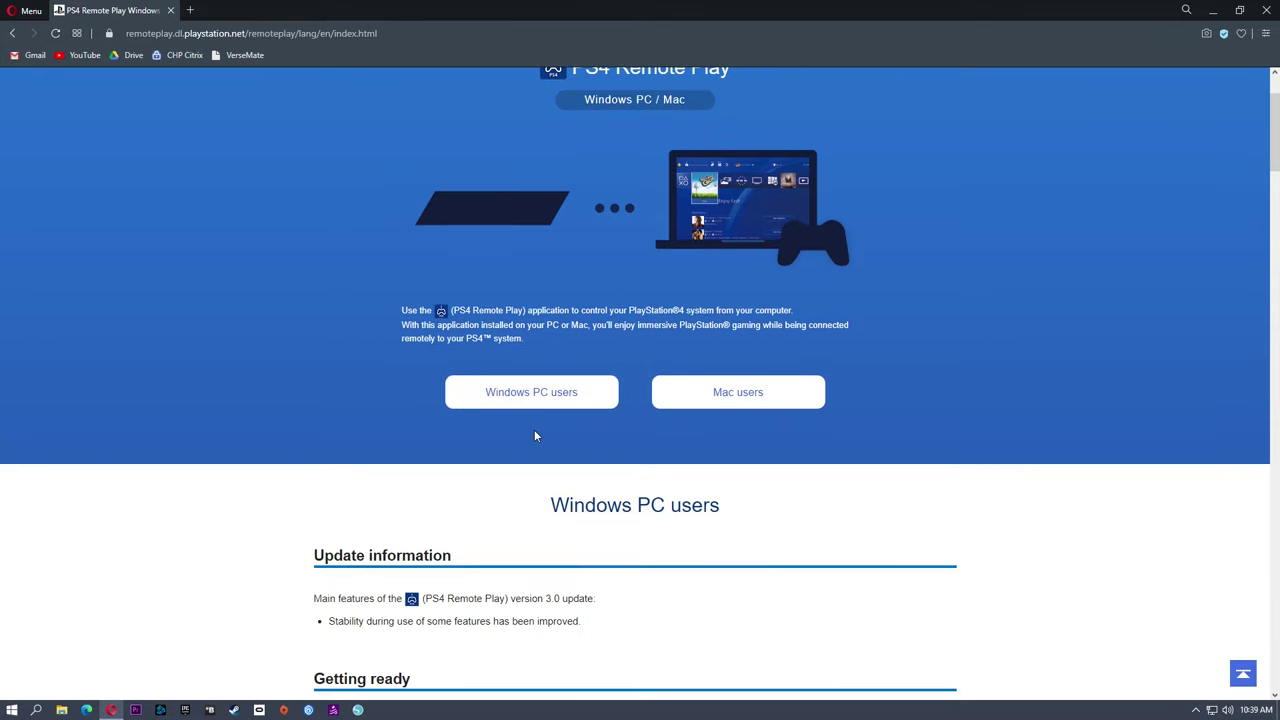
pyautogui.scroll(1, 426, 477)
pyautogui.scroll(-6, 197, 294)
pyautogui.scroll(-2, 197, 296)
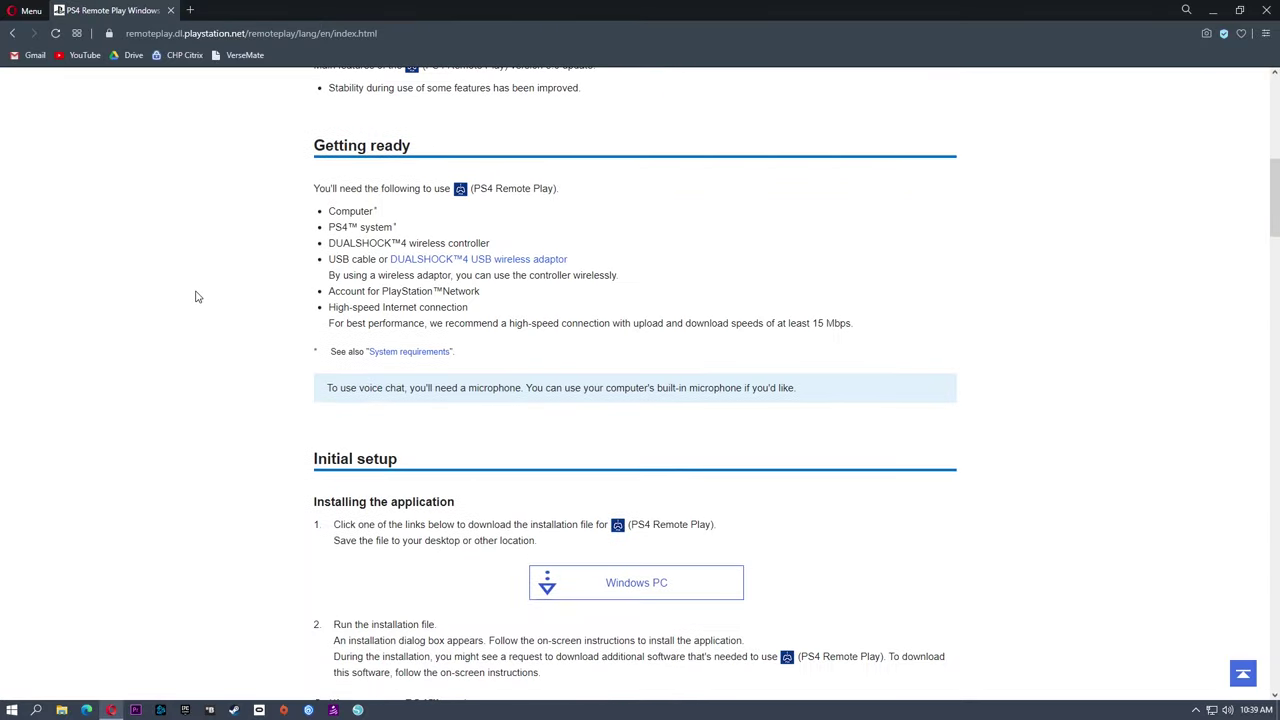
pyautogui.scroll(-5, 197, 296)
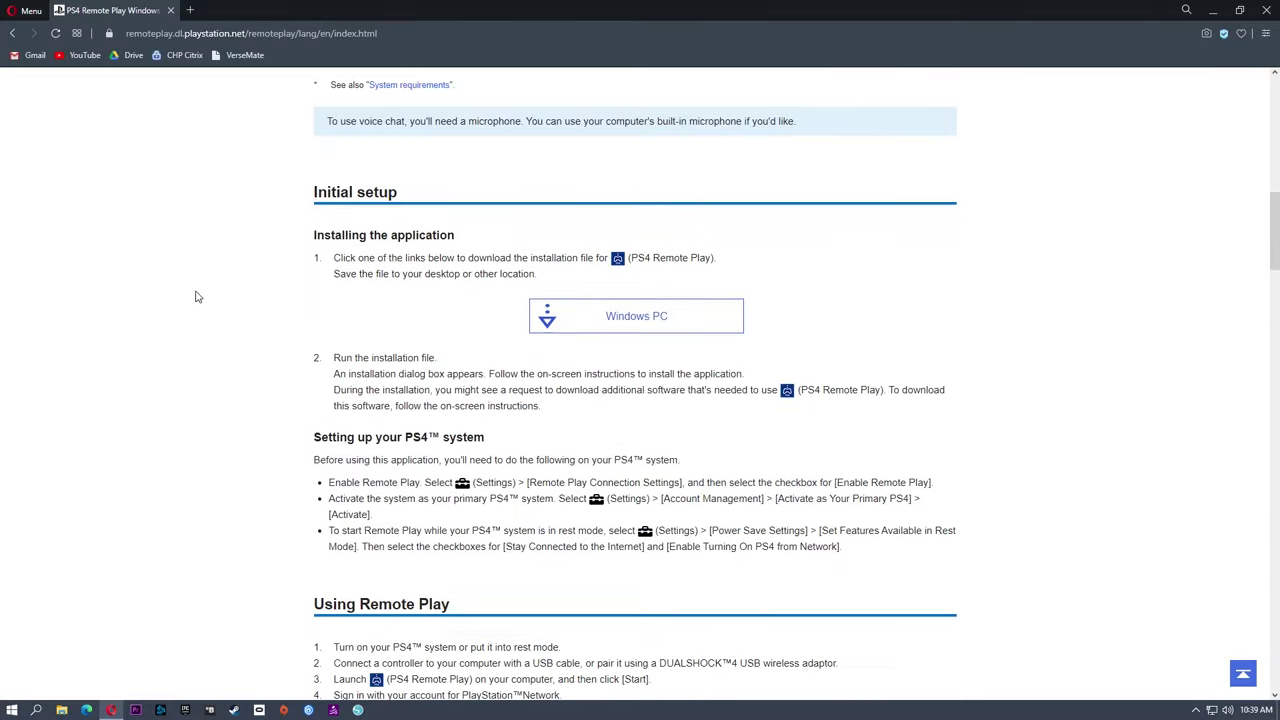
pyautogui.scroll(2, 197, 296)
pyautogui.scroll(10, 197, 296)
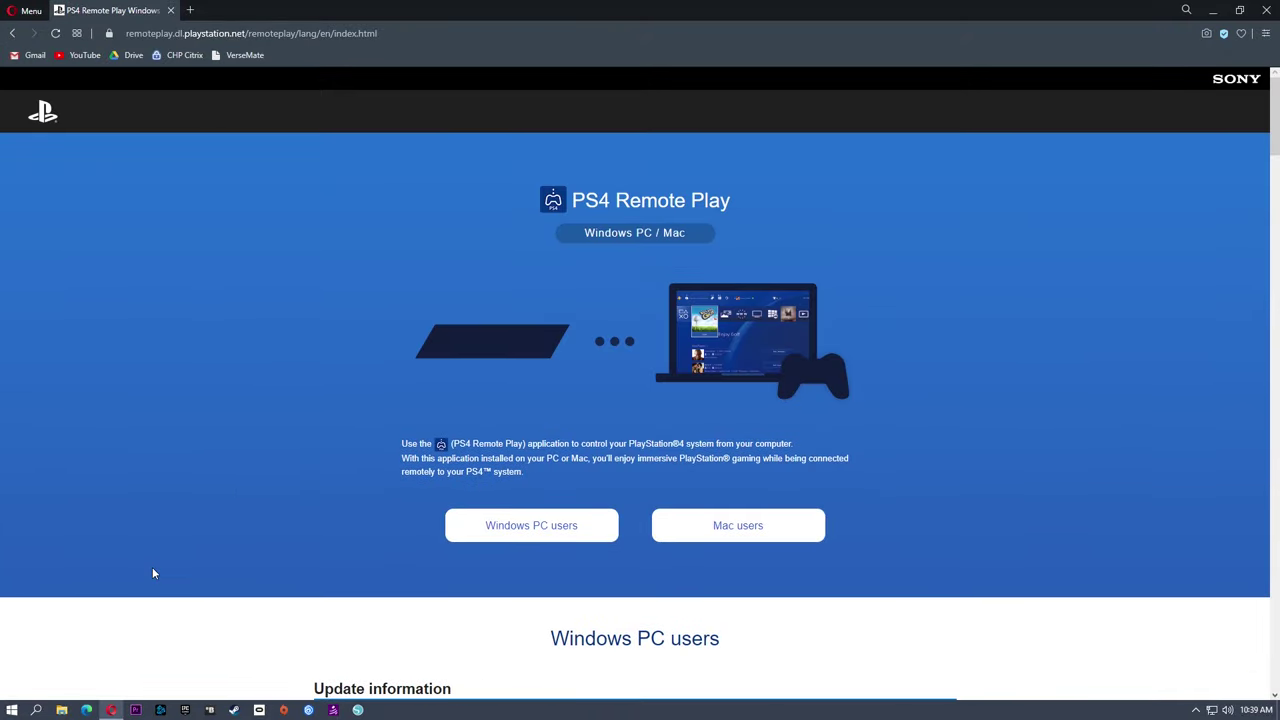
# Launch PS4 Remote Play by searching 'ps4' in the Start menu and open its Settings.
pyautogui.press('super')
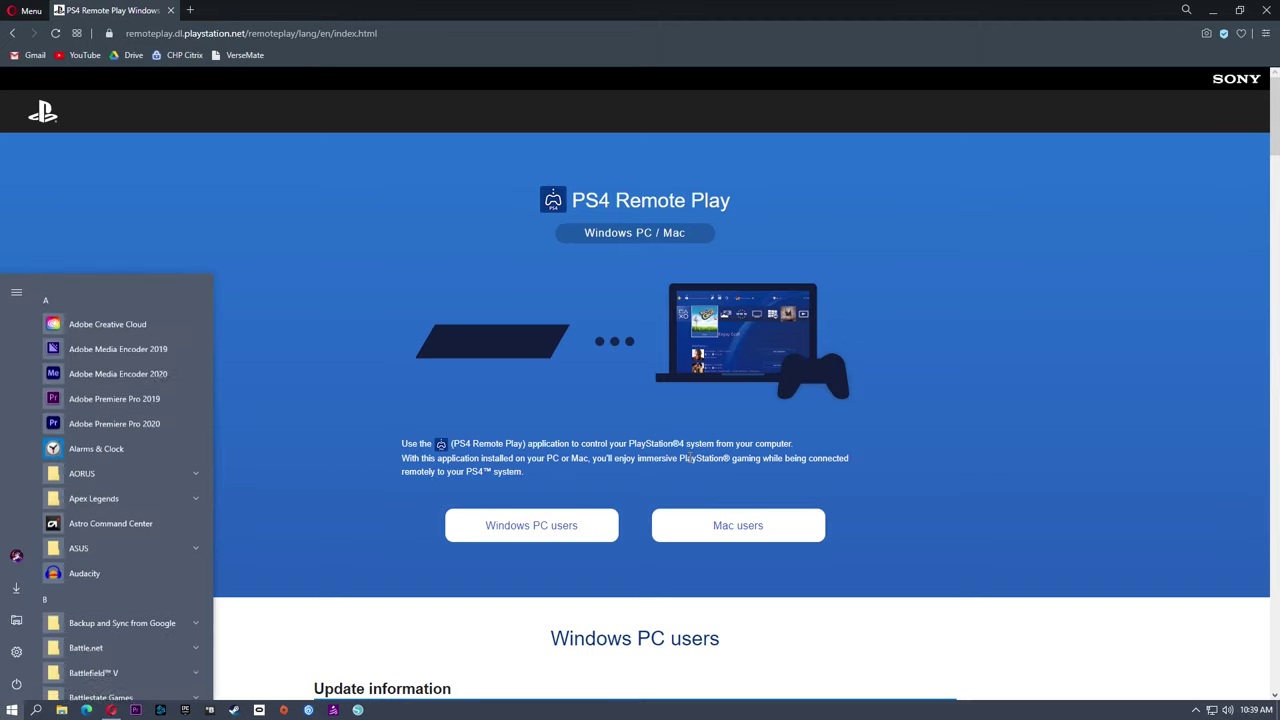
pyautogui.write('ps4')
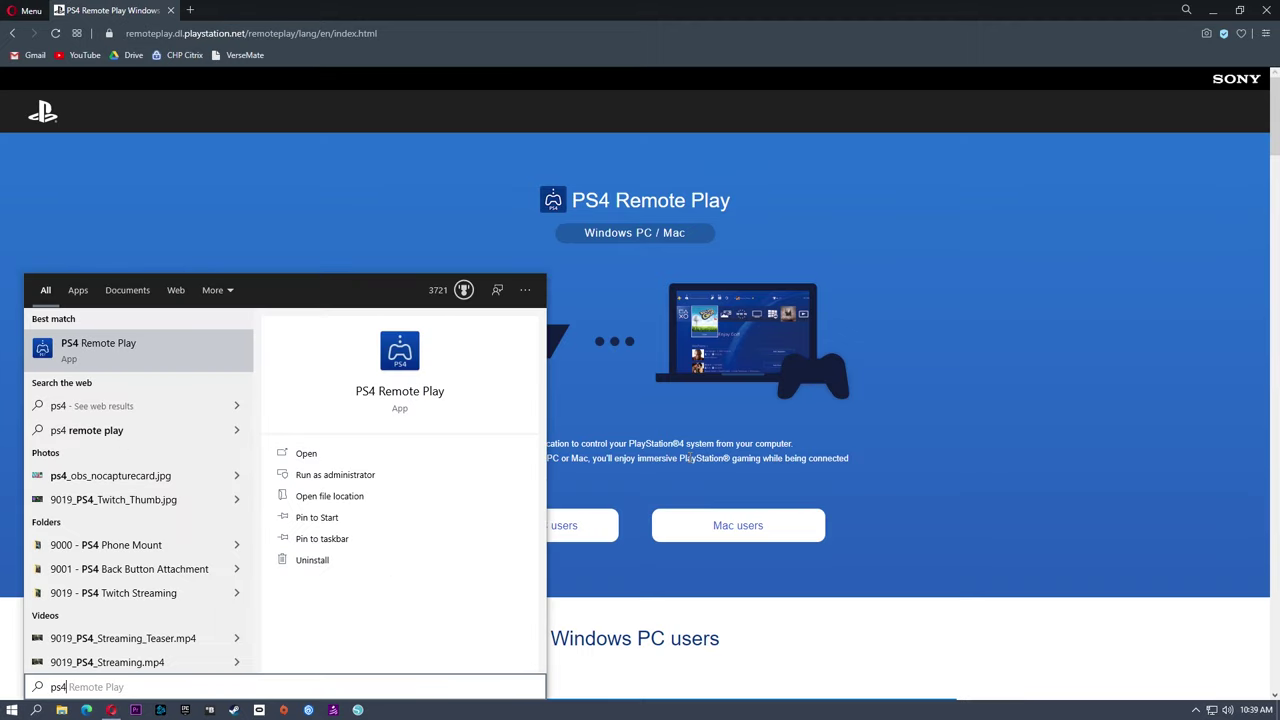
pyautogui.press('Return')
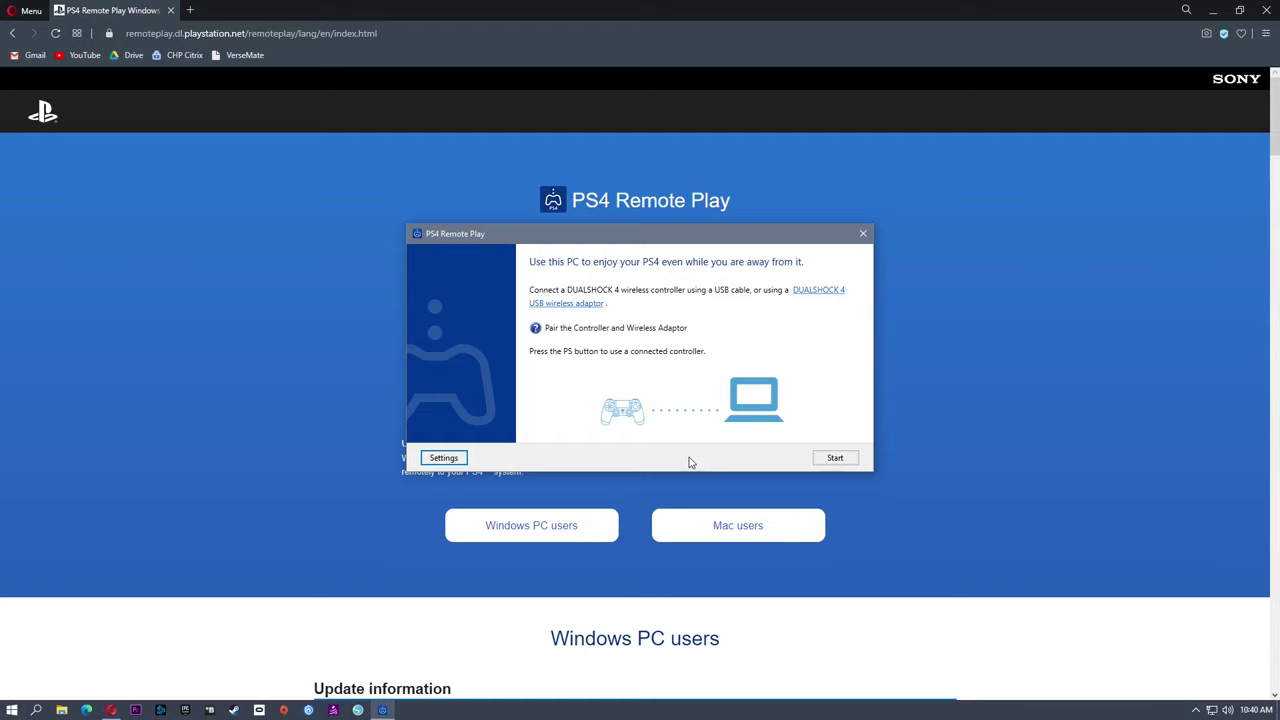
pyautogui.click(440, 458)
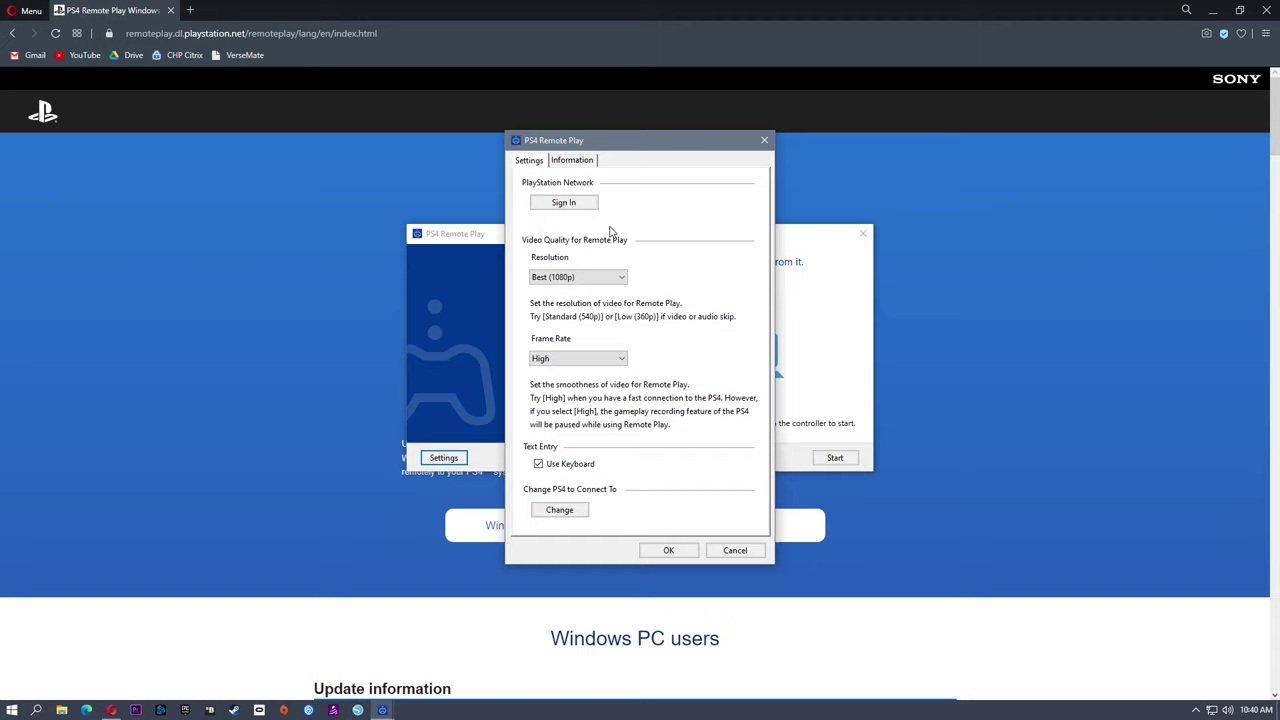
# Choose Best (1080p) in the Resolution dropdown and acknowledge the CUH-7000-only notice.
pyautogui.click(604, 280)
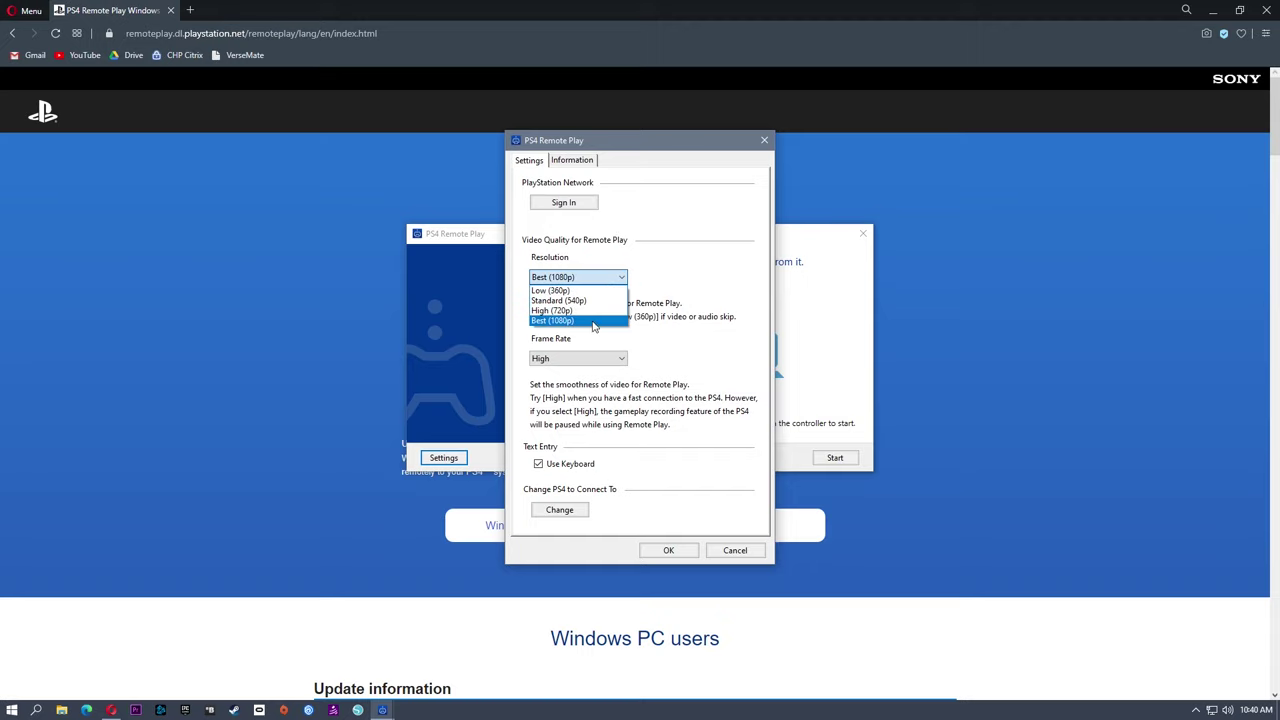
pyautogui.click(583, 320)
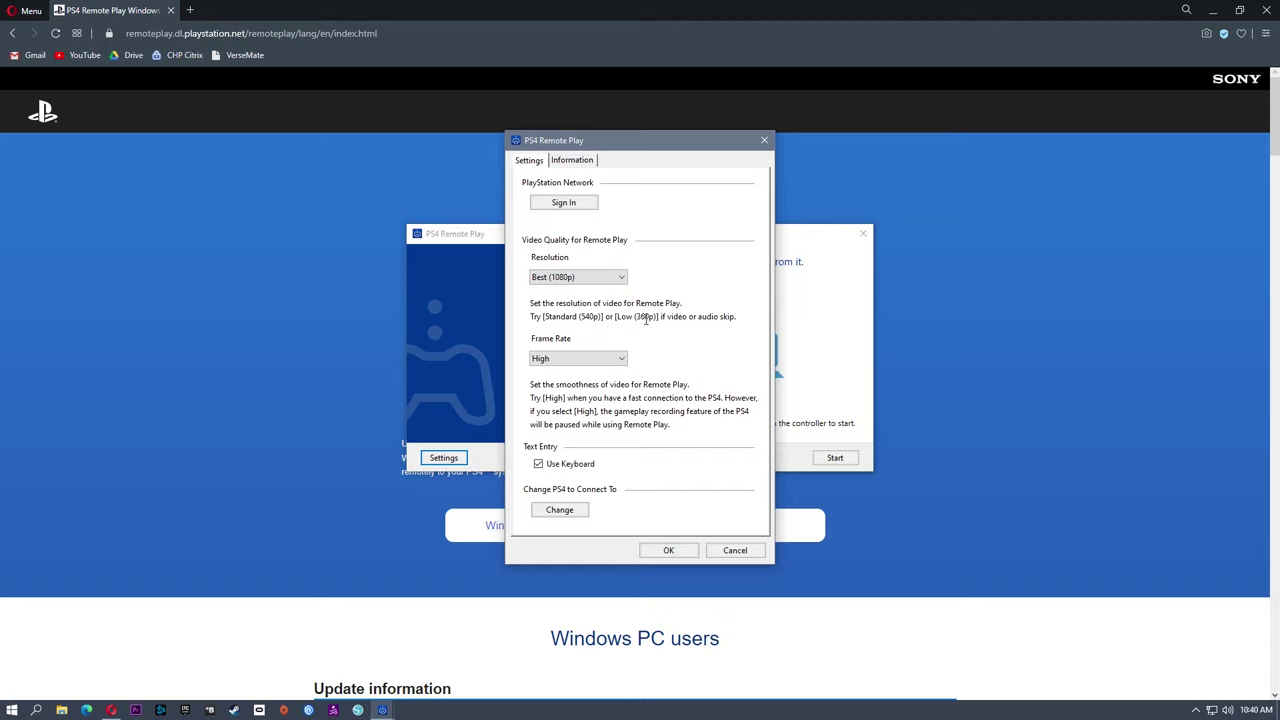
pyautogui.click(574, 280)
pyautogui.click(580, 321)
pyautogui.click(580, 277)
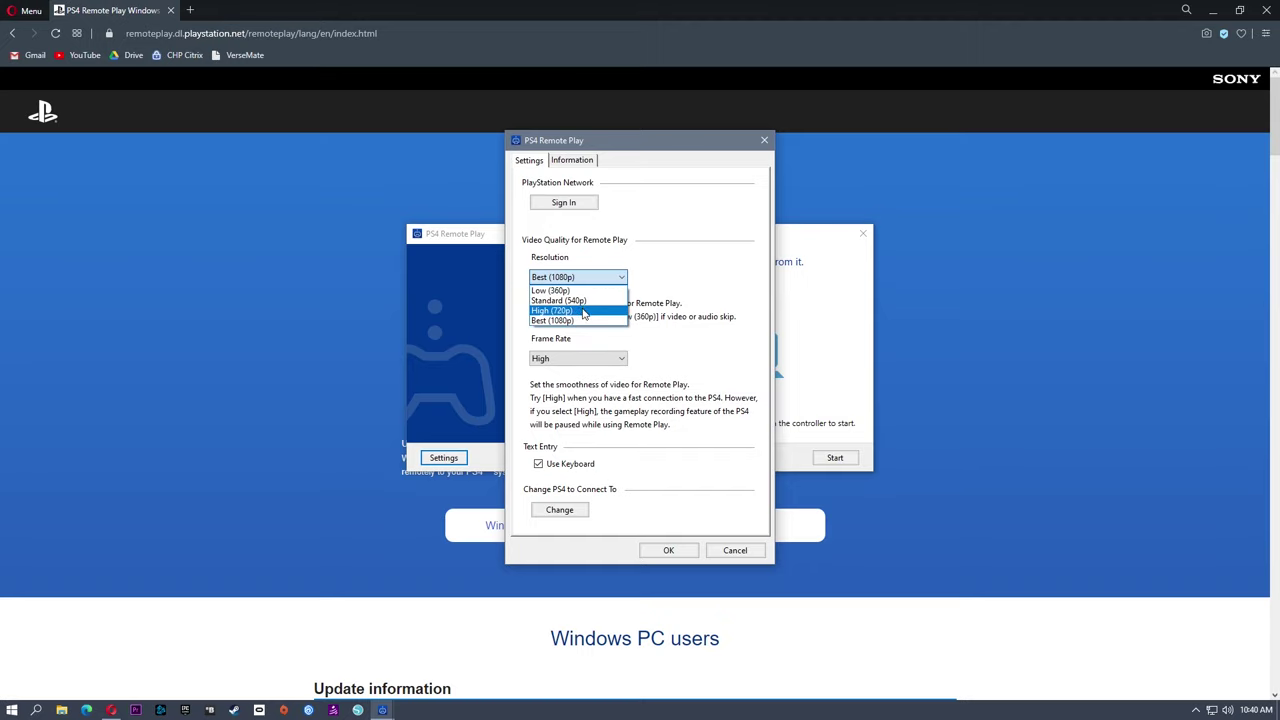
pyautogui.click(583, 310)
pyautogui.click(584, 277)
pyautogui.click(584, 320)
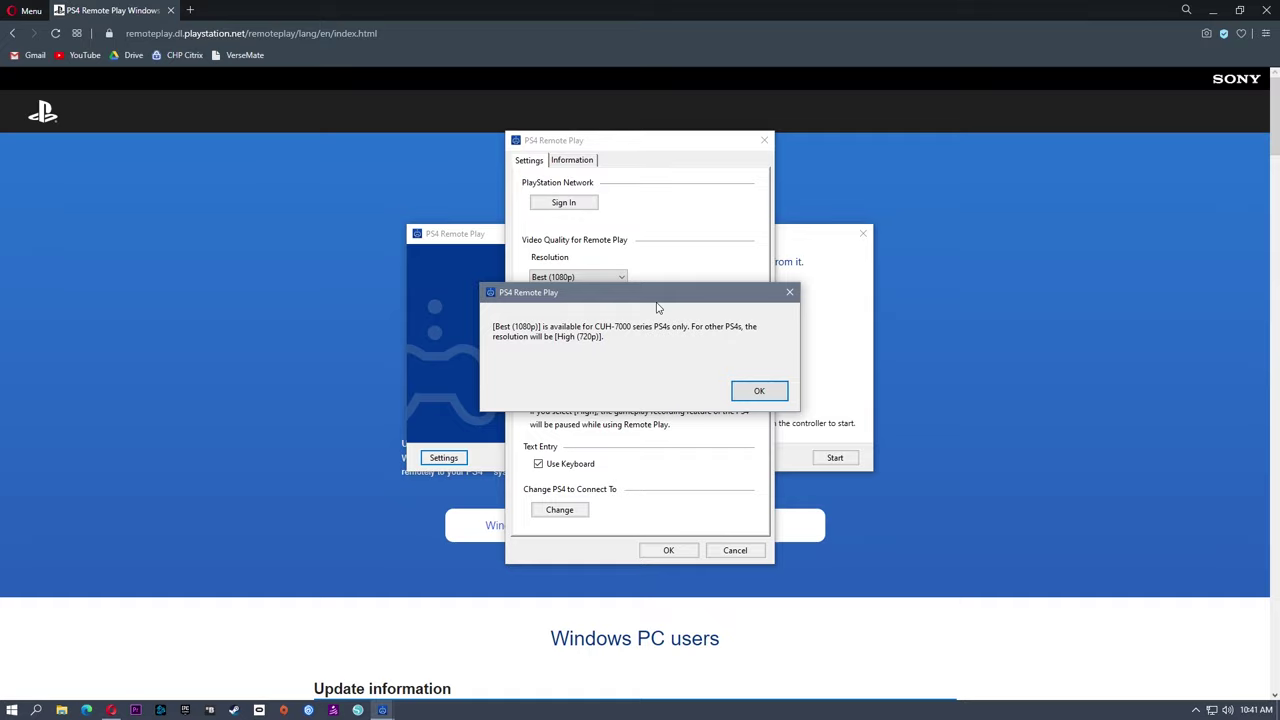
pyautogui.click(760, 390)
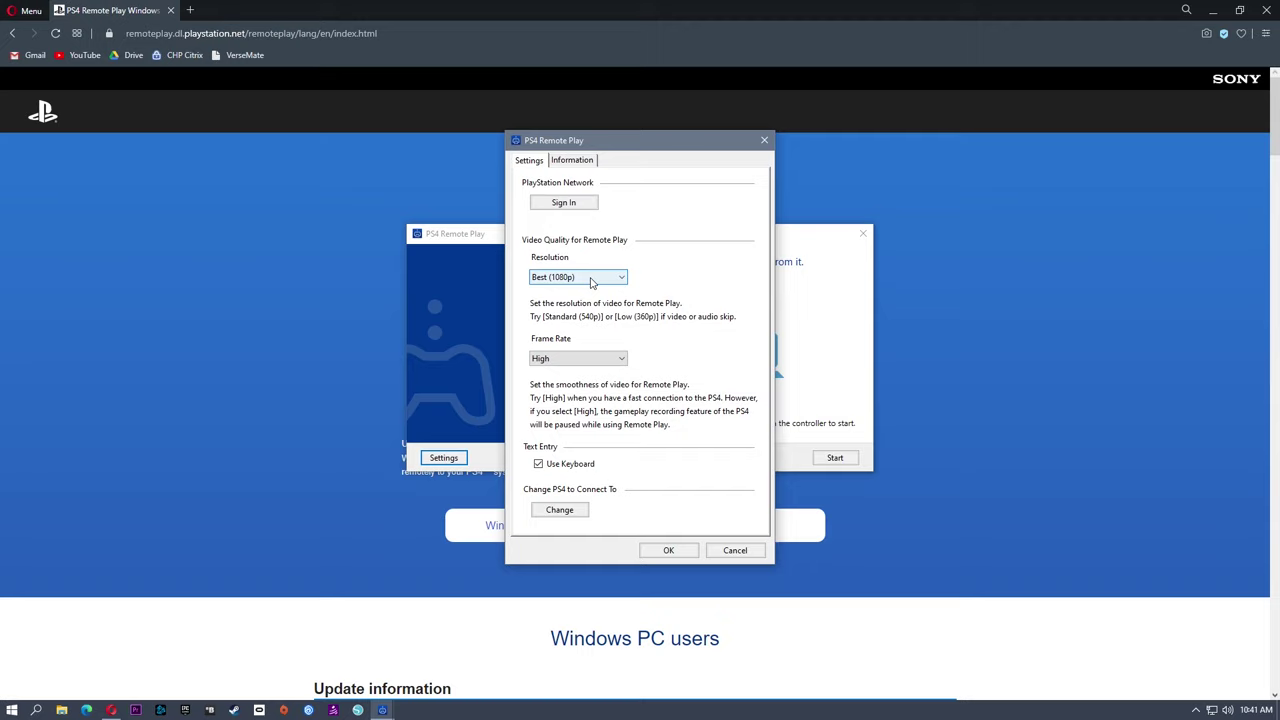
# Keep the frame rate at High and save the Remote Play settings with OK.
pyautogui.click(610, 359)
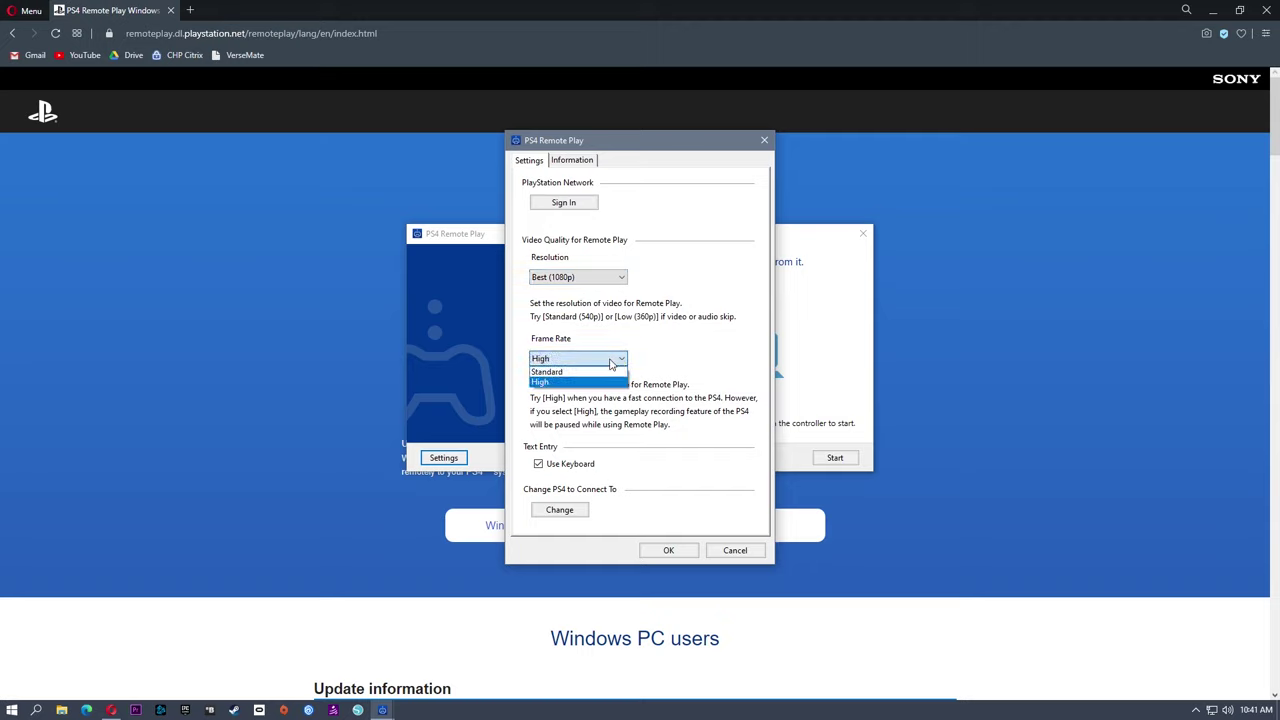
pyautogui.click(592, 382)
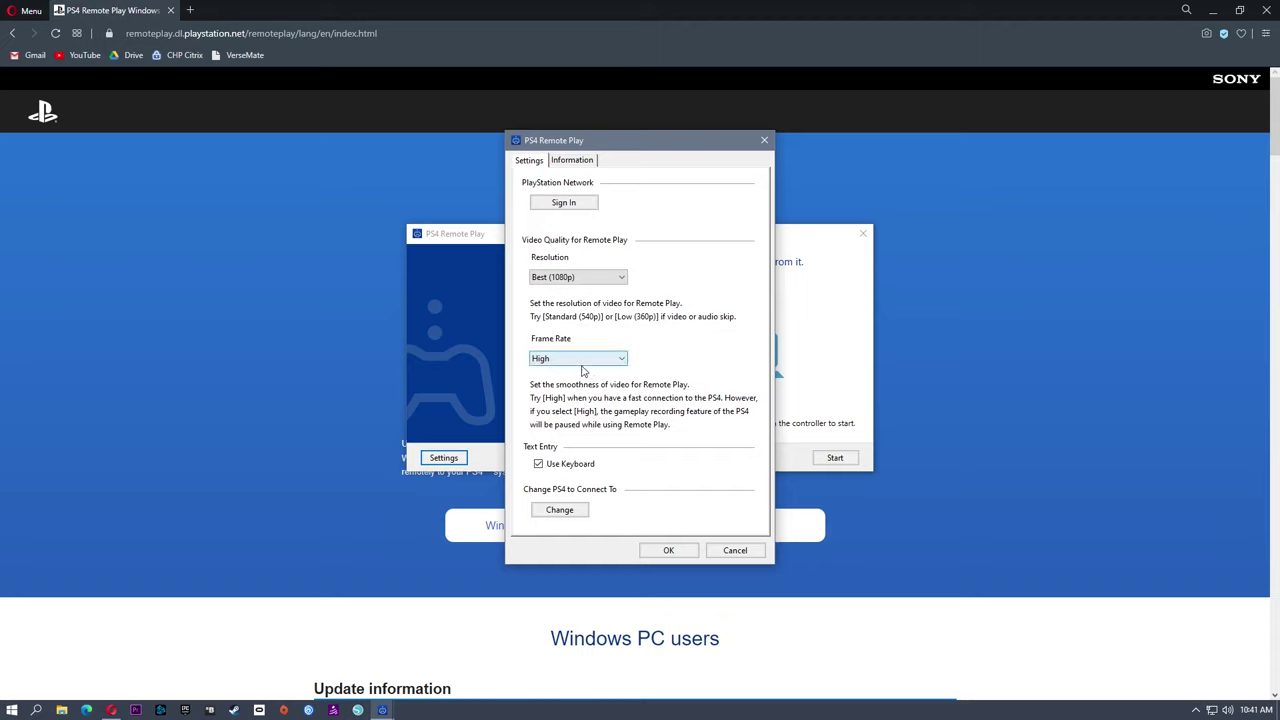
pyautogui.click(581, 362)
pyautogui.click(581, 362)
pyautogui.click(668, 550)
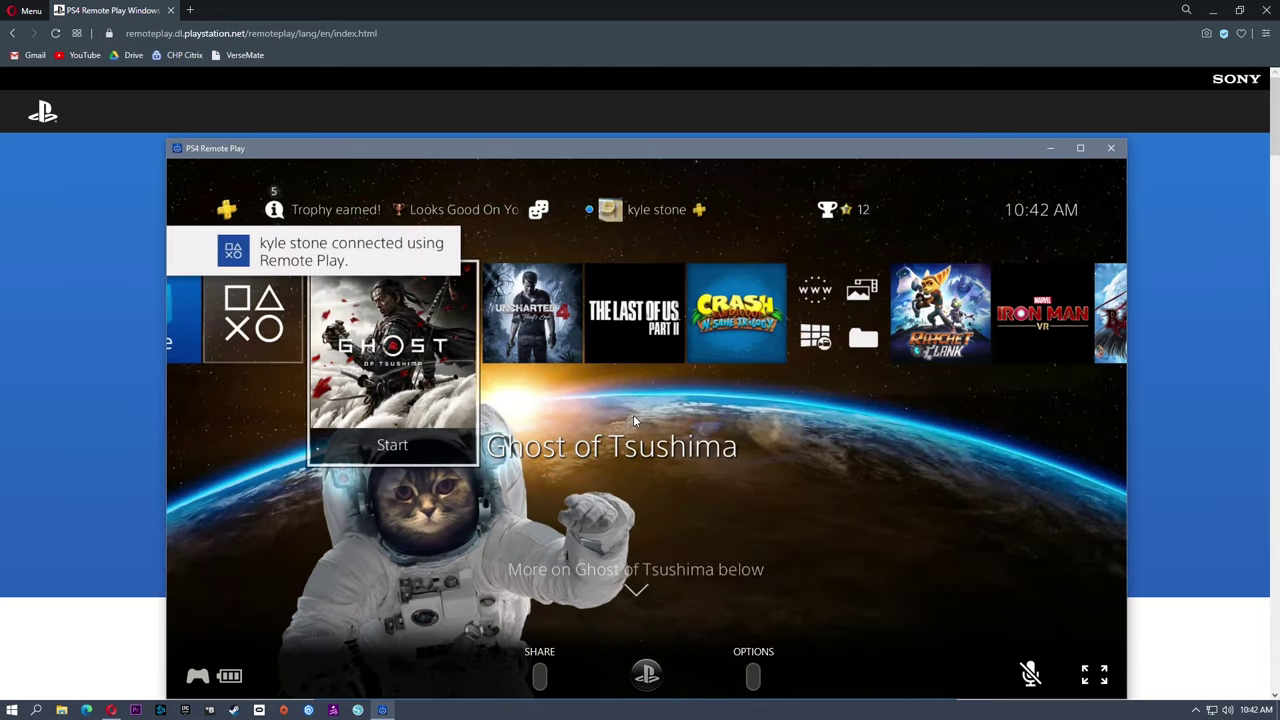
# Drag the streaming Remote Play window up toward the top of the screen.
pyautogui.moveTo(745, 153); pyautogui.dragTo(739, 79)
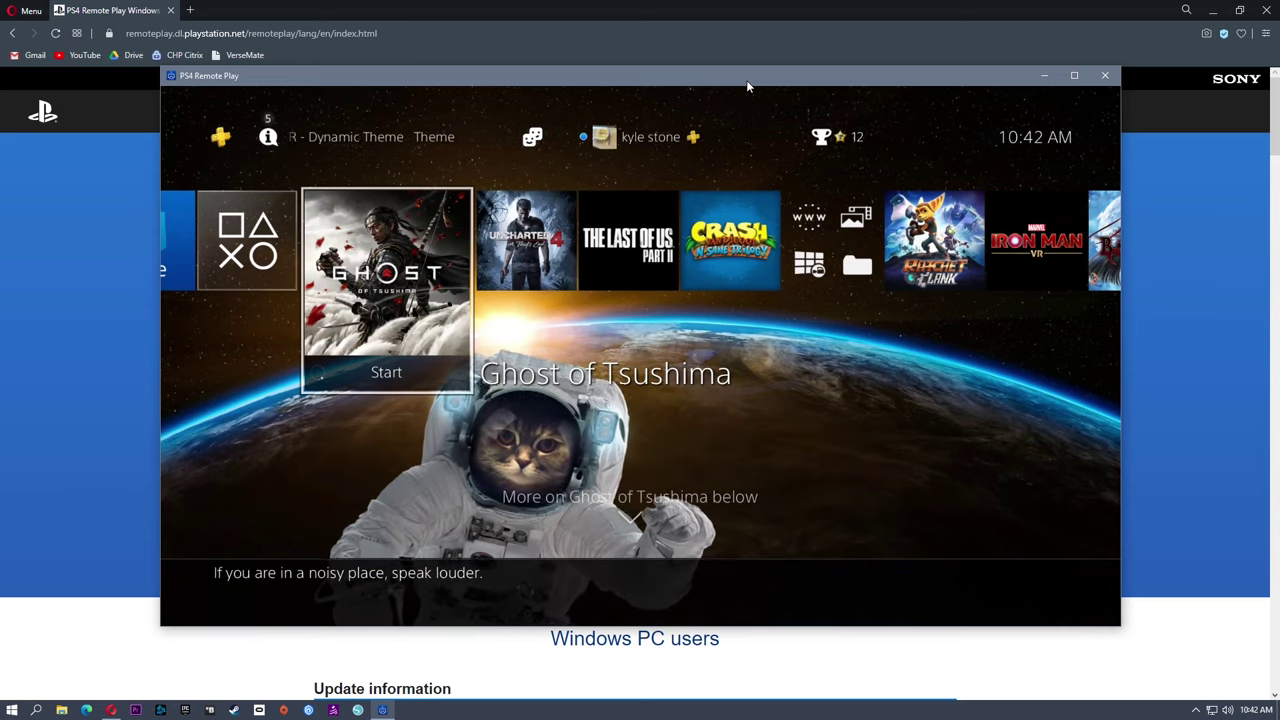
# Launch OBS Studio via the 'obs' Start search and centre its window over Remote Play.
pyautogui.press('super')
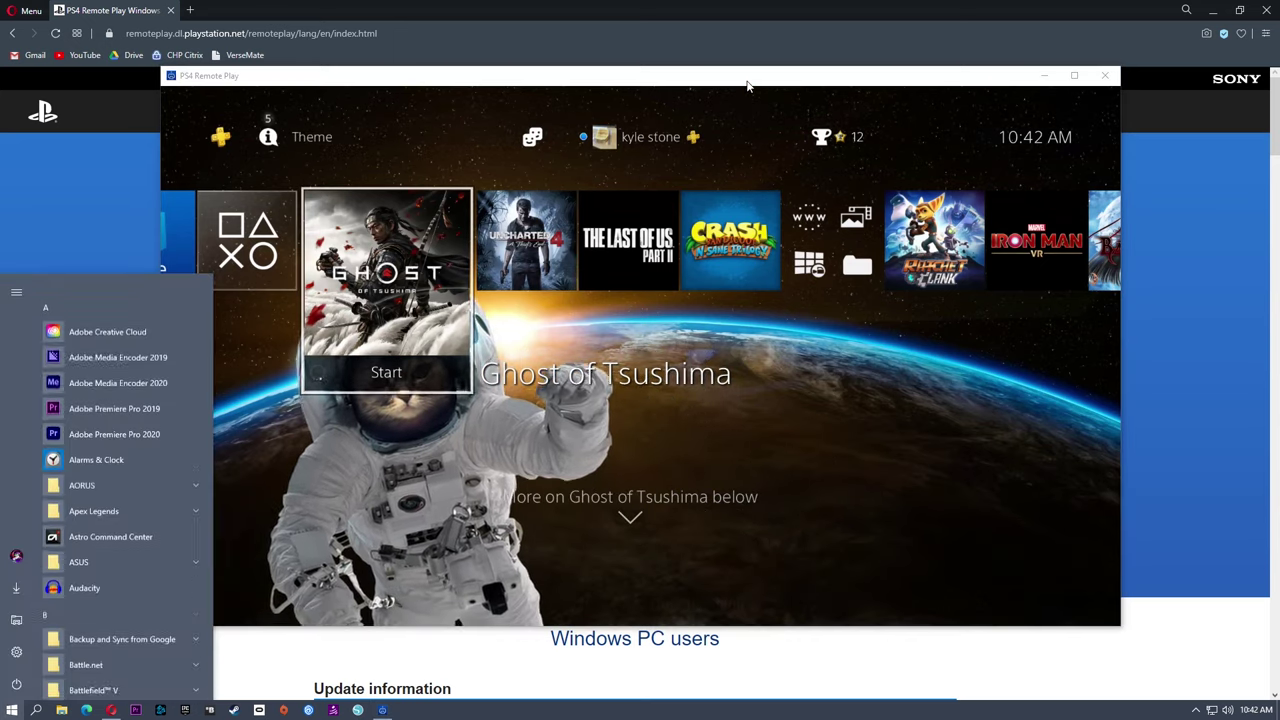
pyautogui.write('obs')
pyautogui.press('Return')
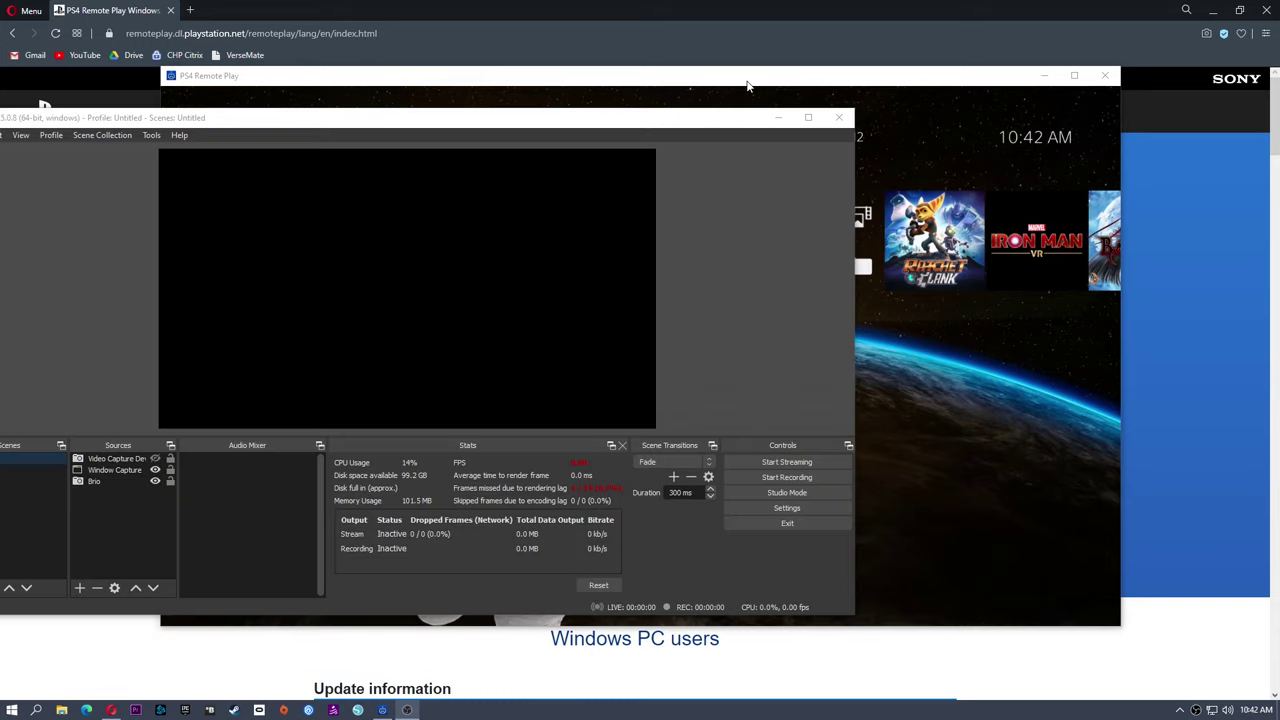
pyautogui.moveTo(546, 122); pyautogui.dragTo(774, 99)
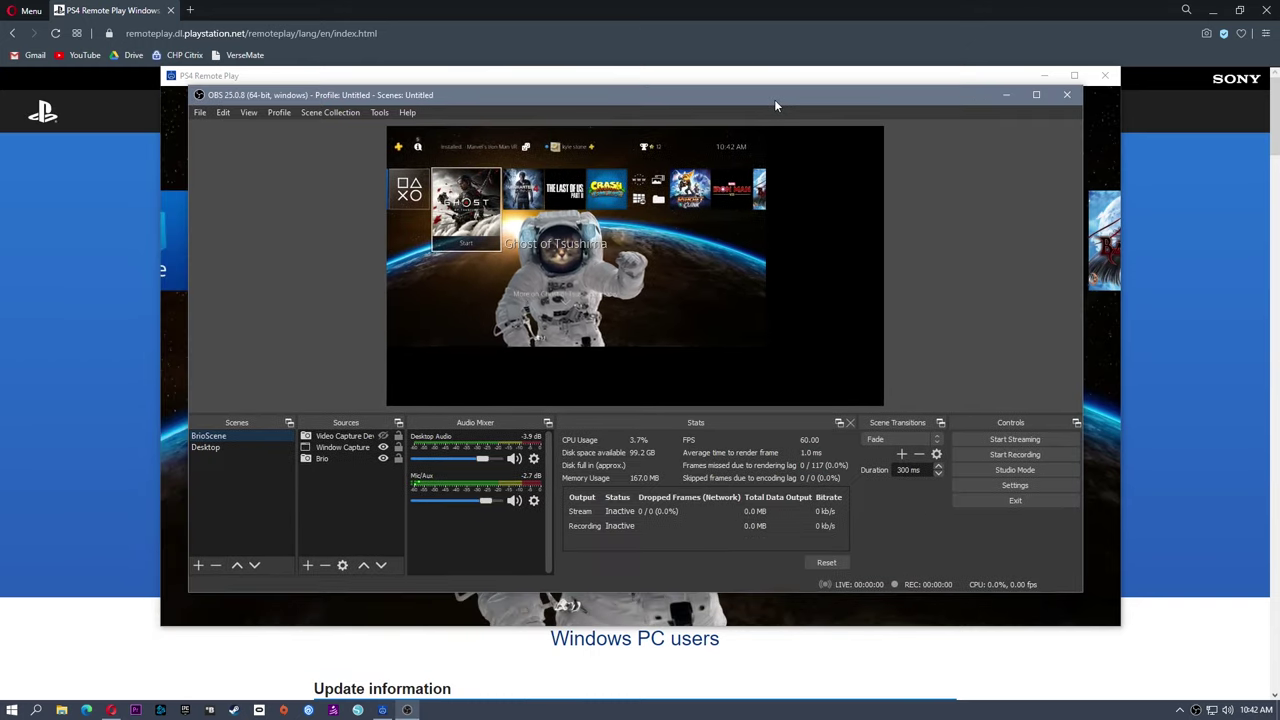
# Add a new scene named 'PS4 Remote Play'.
pyautogui.click(200, 567)
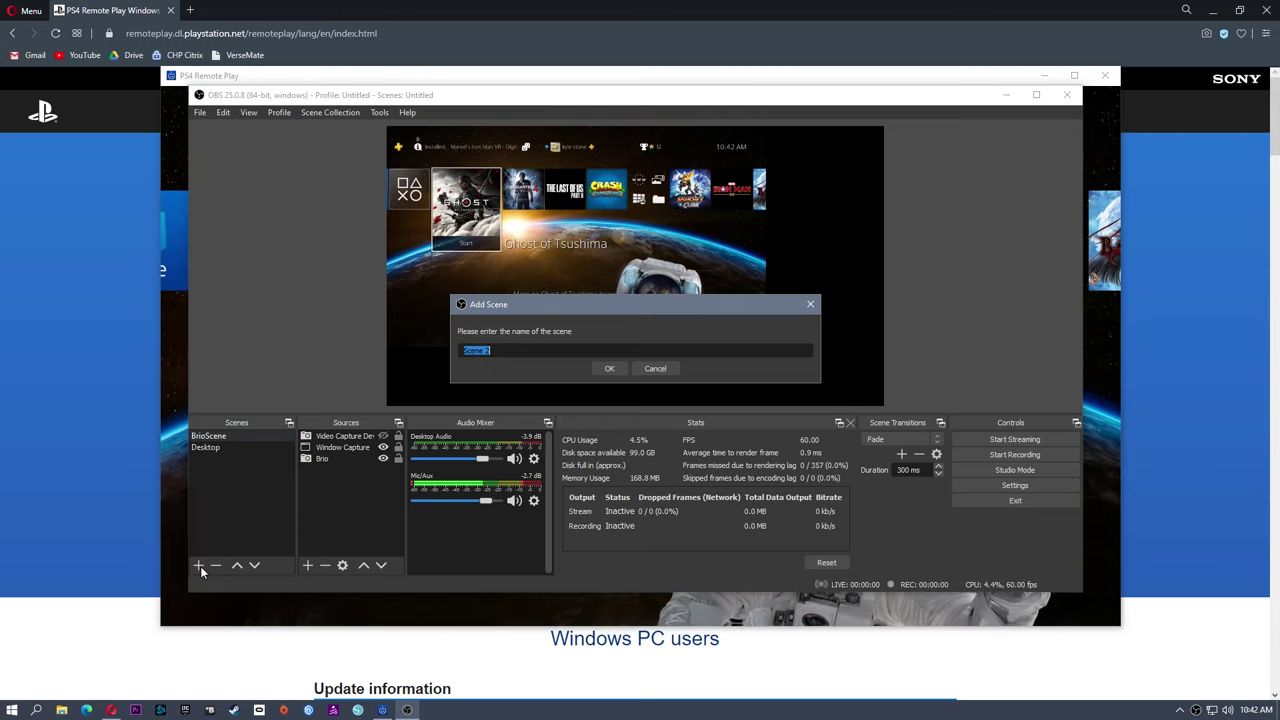
pyautogui.write('PS')
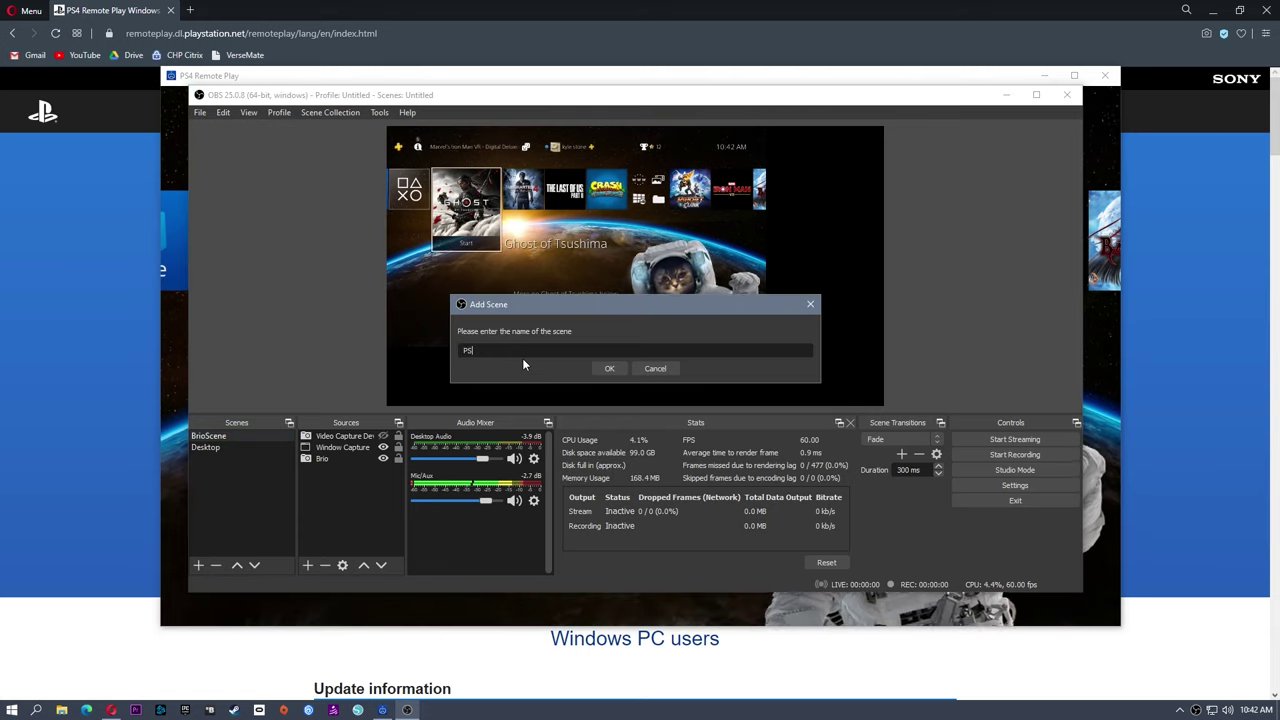
pyautogui.write('4 Remote Play')
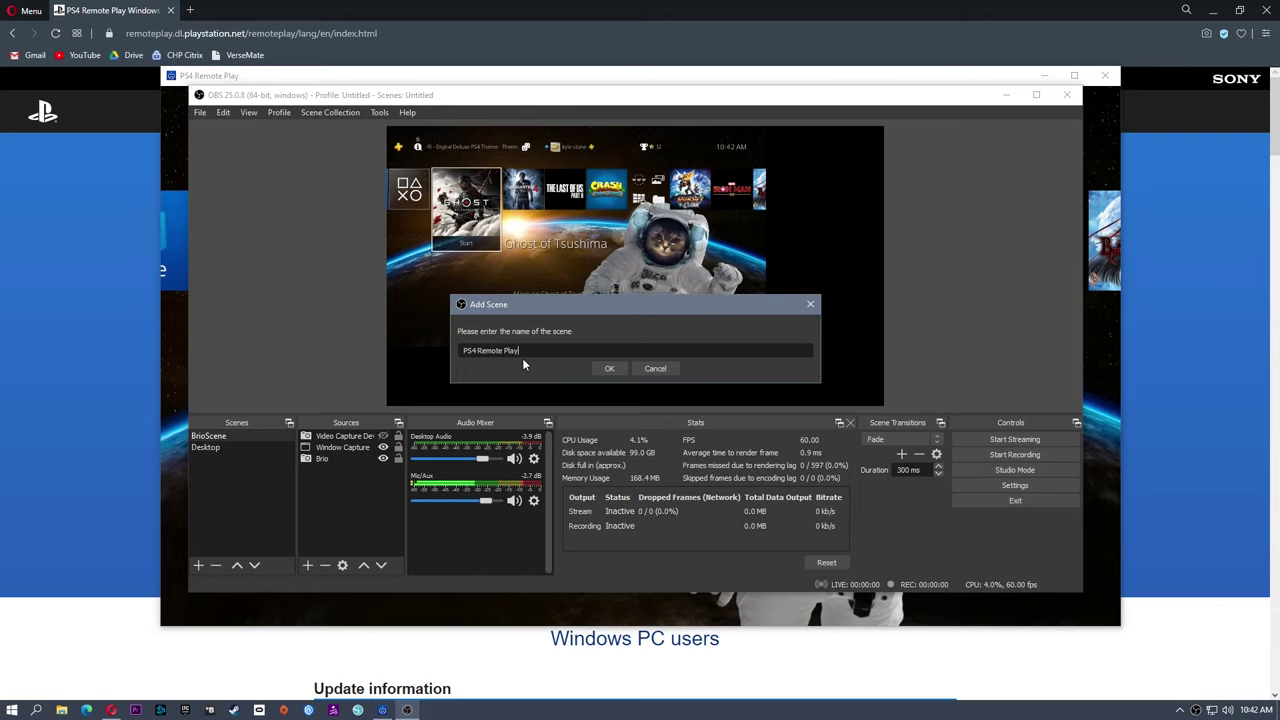
pyautogui.click(609, 368)
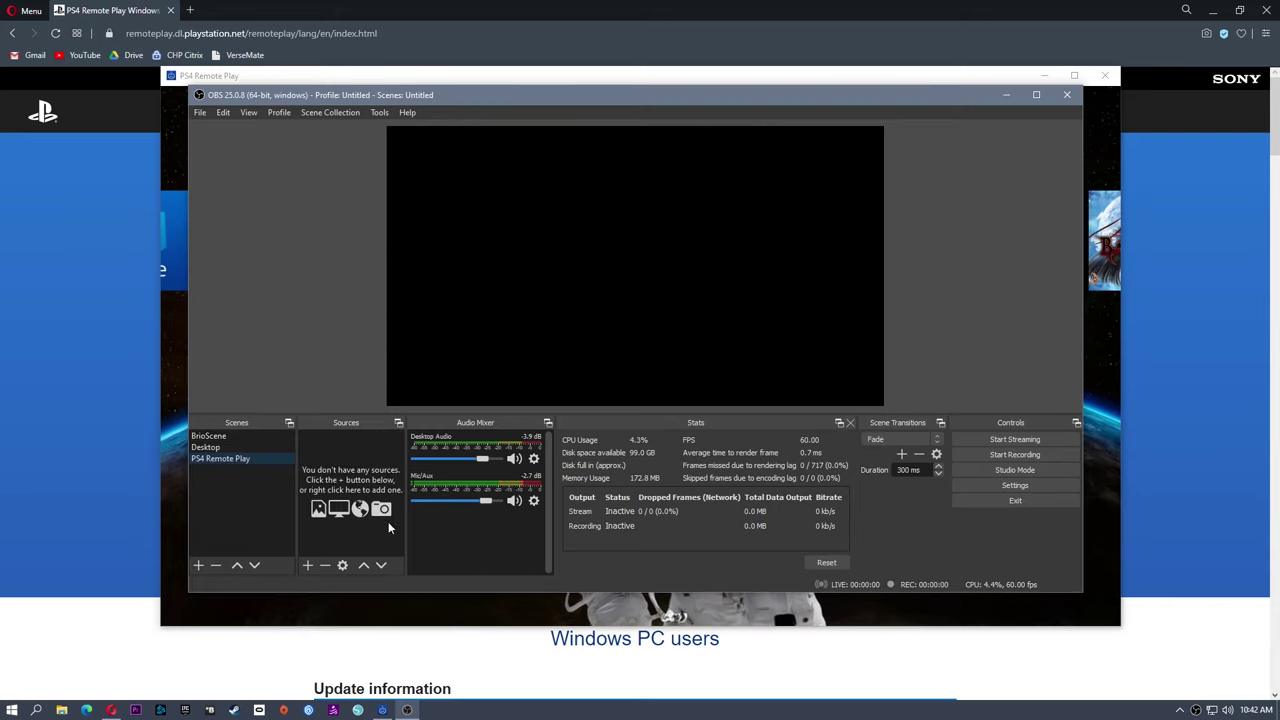
# Add a Window Capture source named 'PS4 Remote Play Window', opening its properties.
pyautogui.click(307, 565)
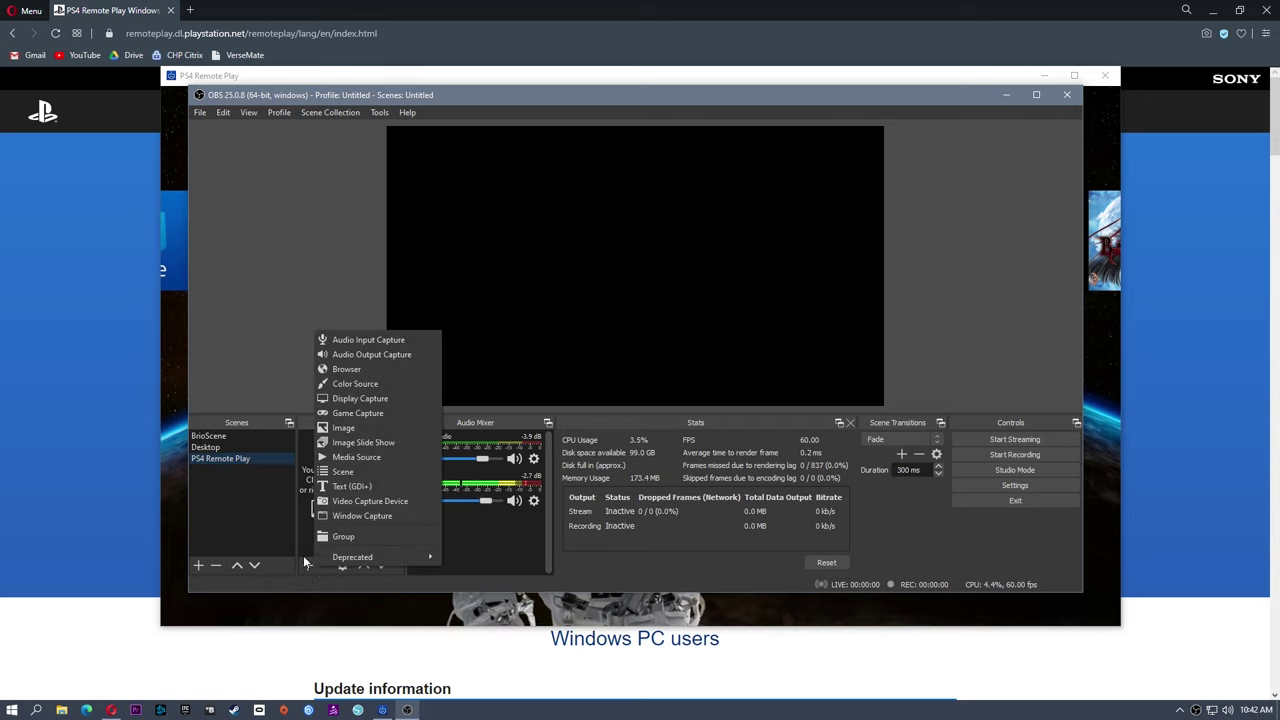
pyautogui.click(360, 516)
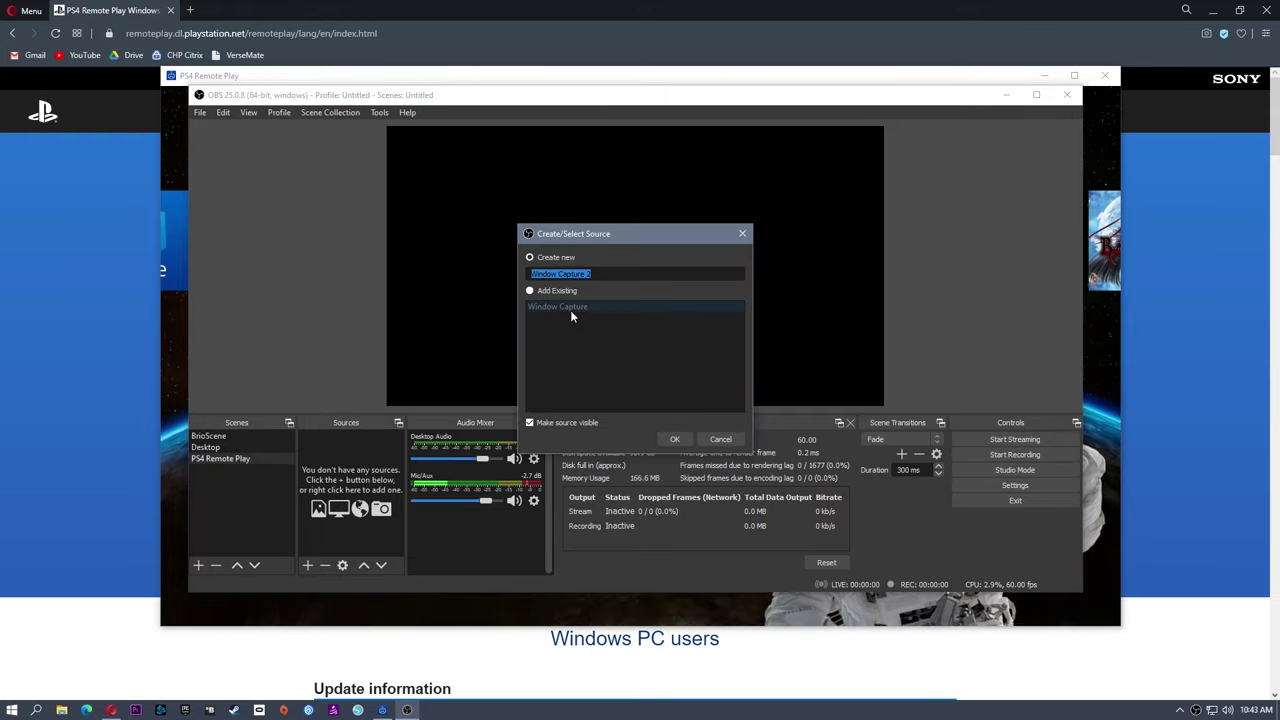
pyautogui.write('PS')
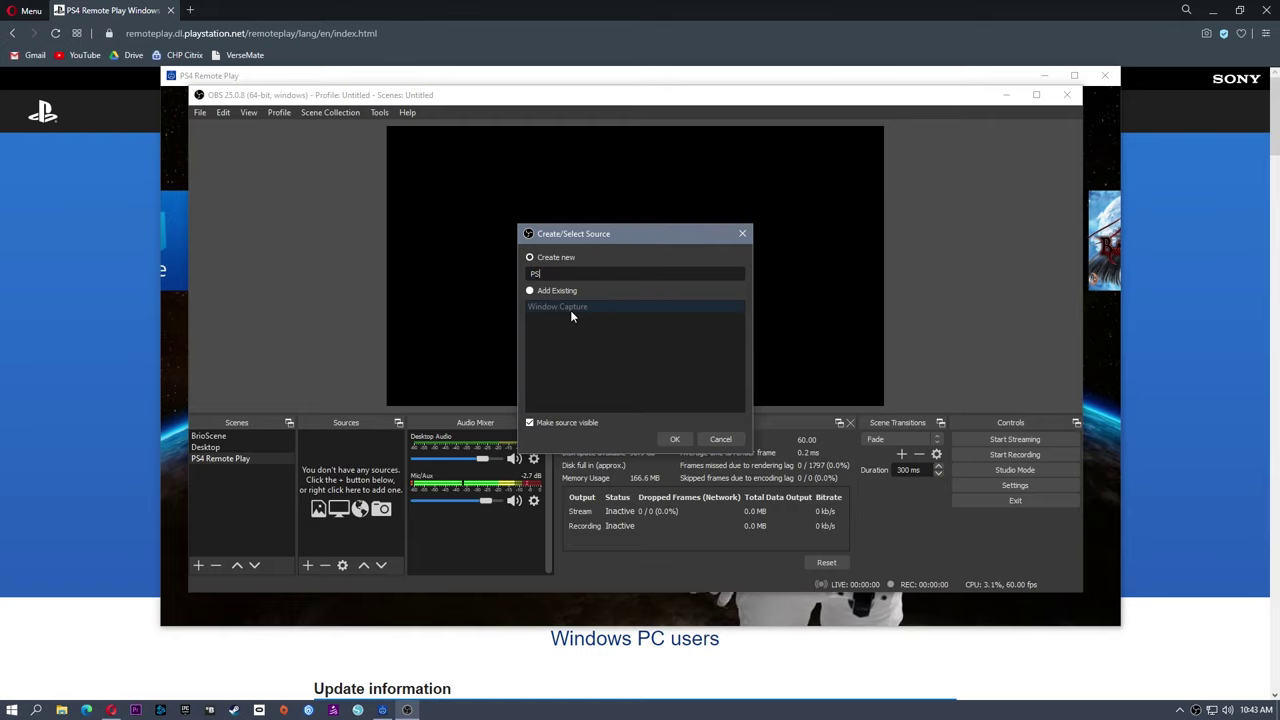
pyautogui.write('4 Remote Play Window')
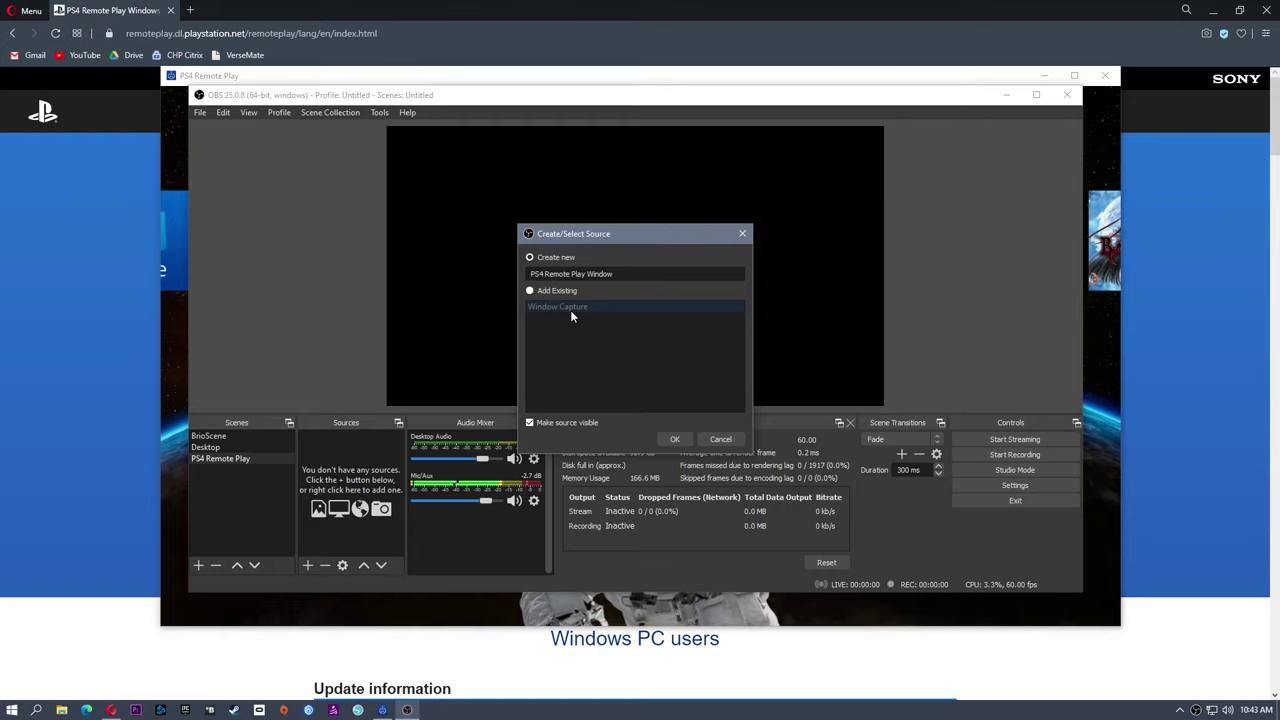
pyautogui.press('Return')
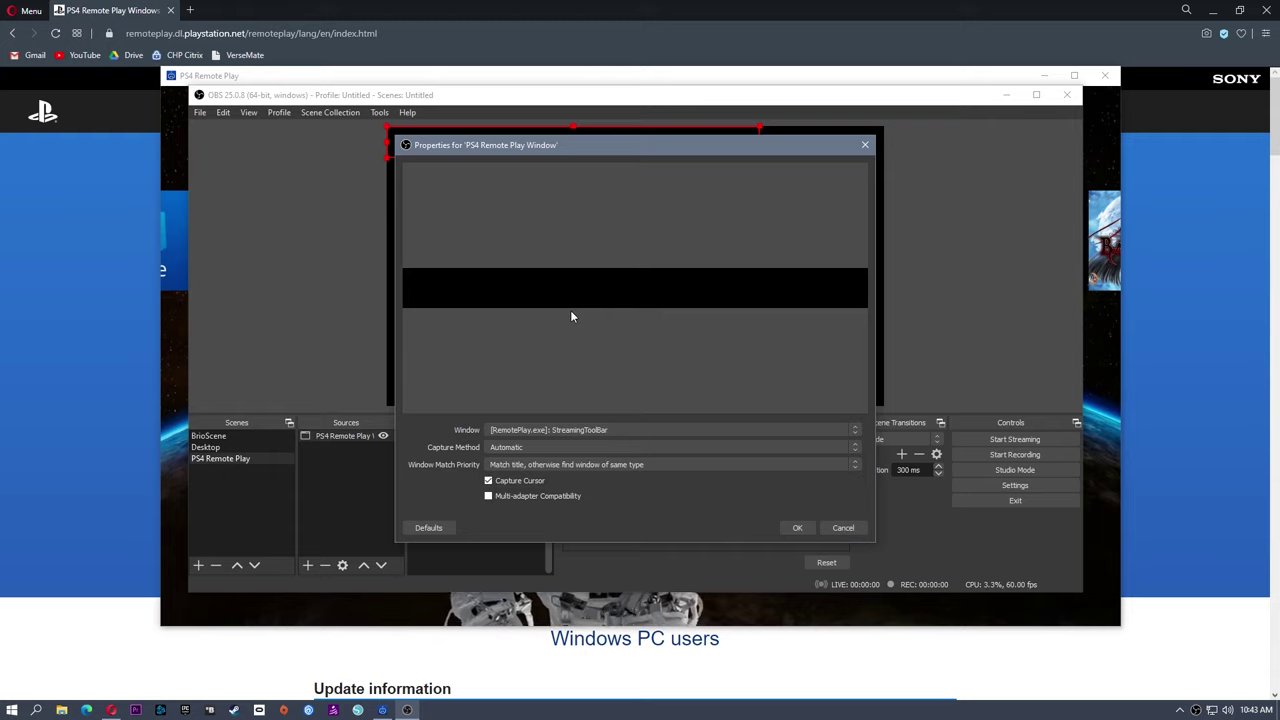
# Capture the '[RemotePlay.exe]: PS4 Remote Play' window with Capture Cursor turned off.
pyautogui.click(632, 428)
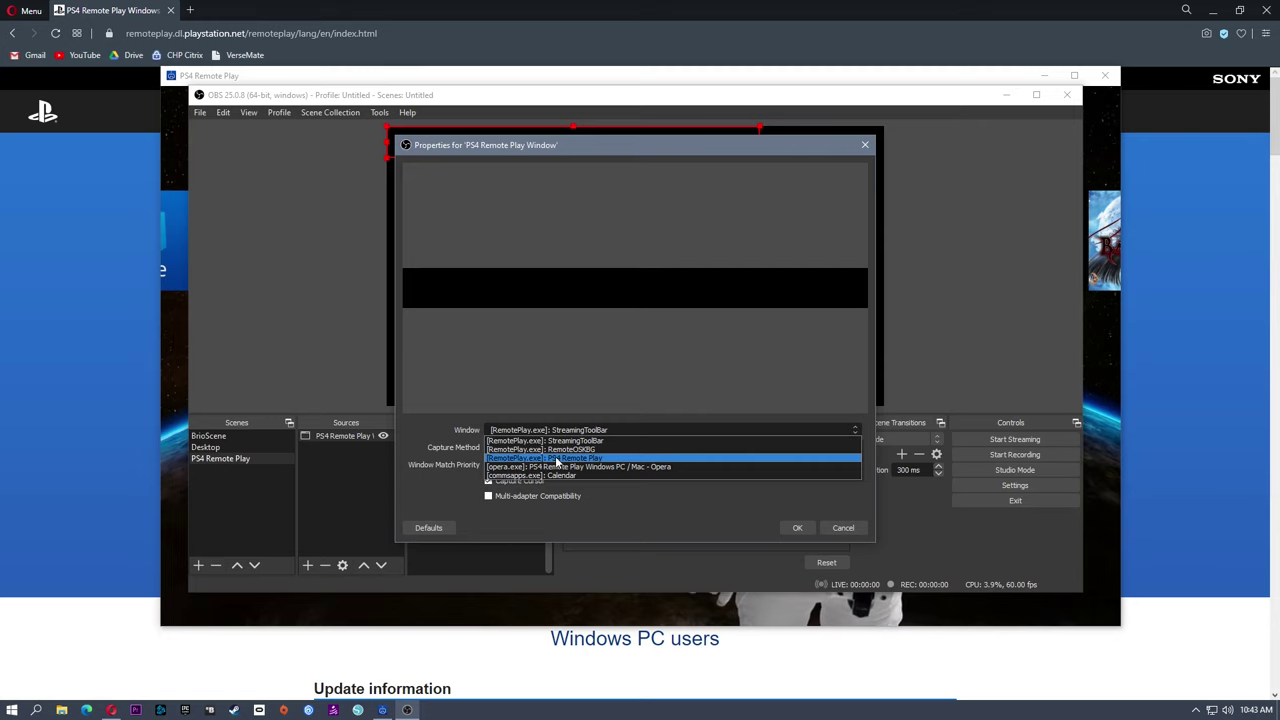
pyautogui.click(565, 459)
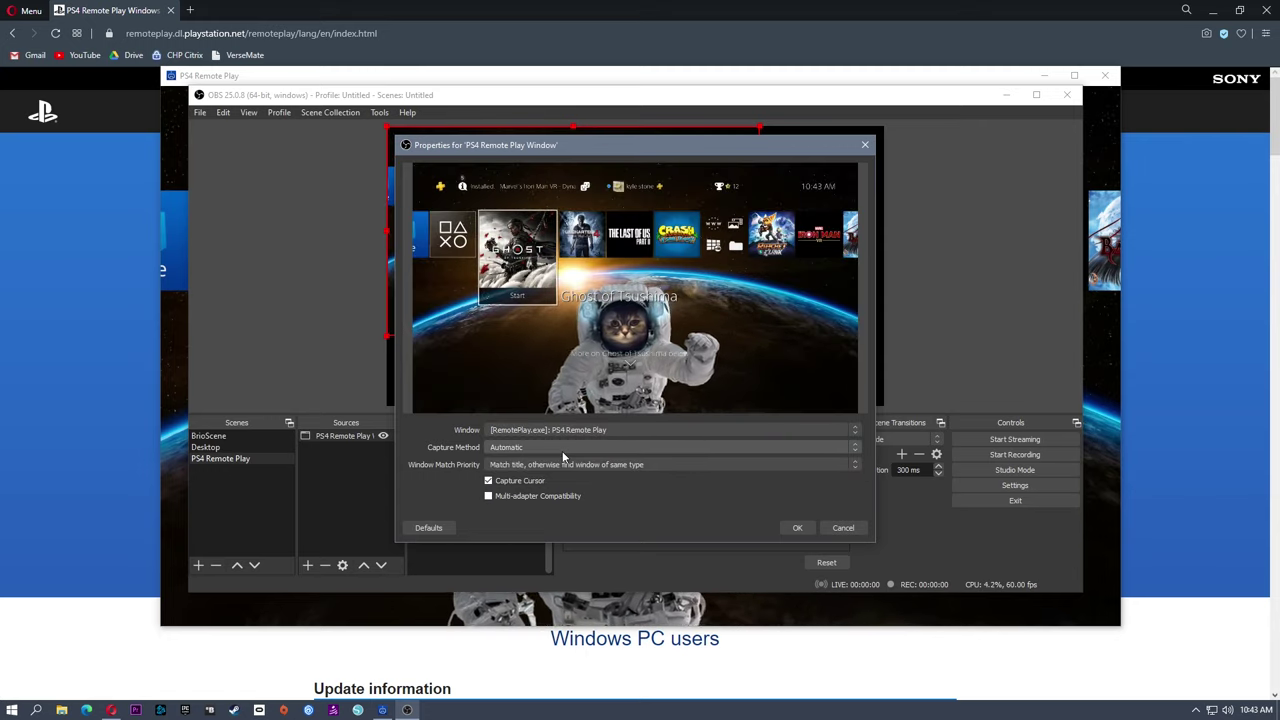
pyautogui.moveTo(730, 145); pyautogui.dragTo(726, 148)
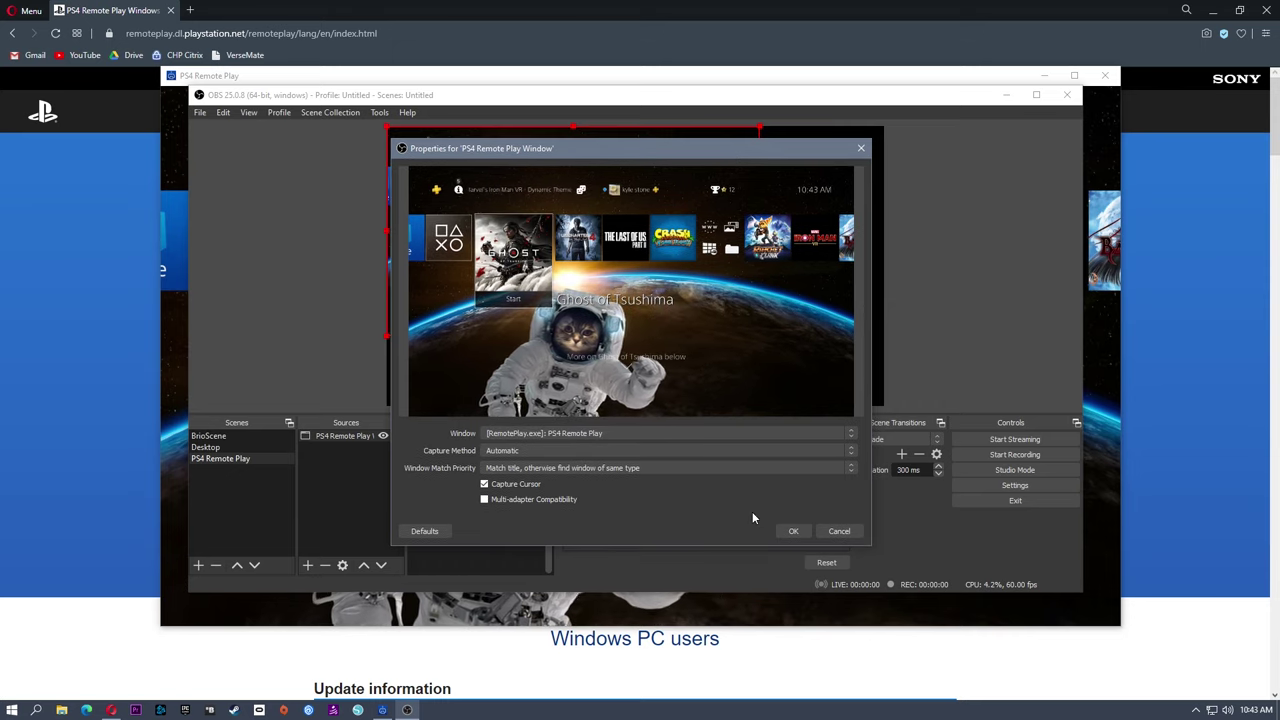
pyautogui.click(485, 485)
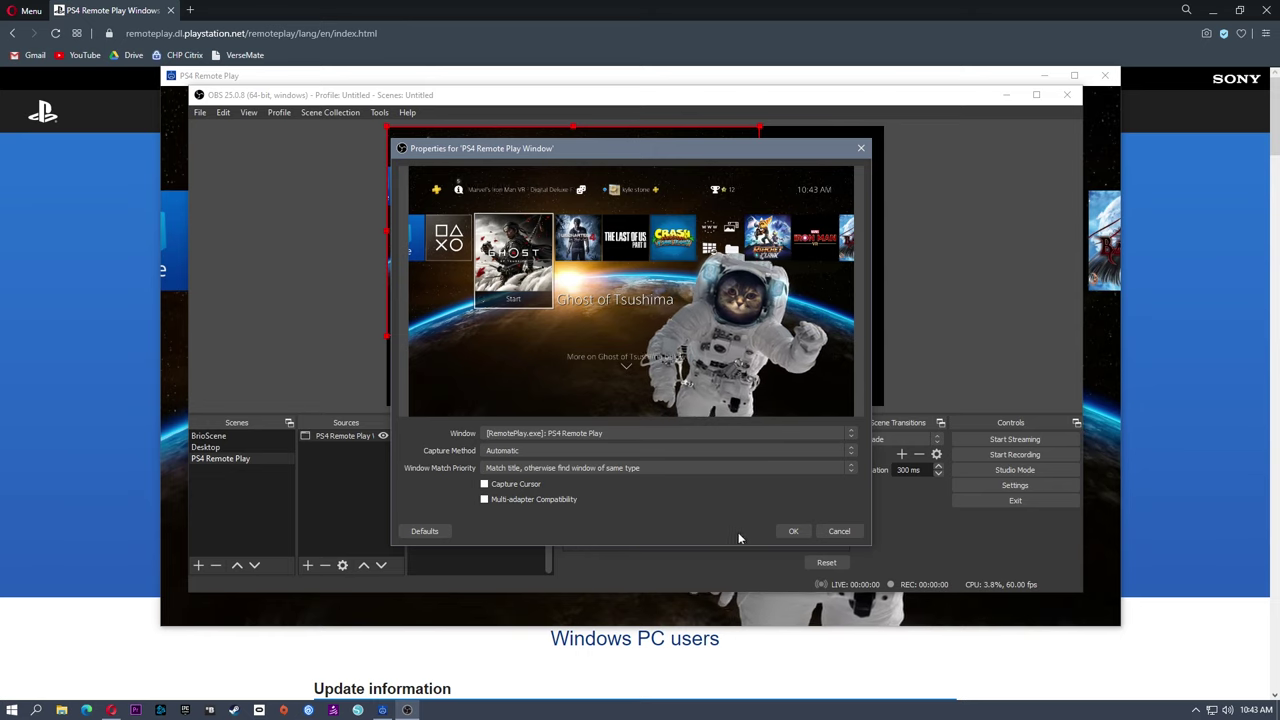
pyautogui.click(793, 532)
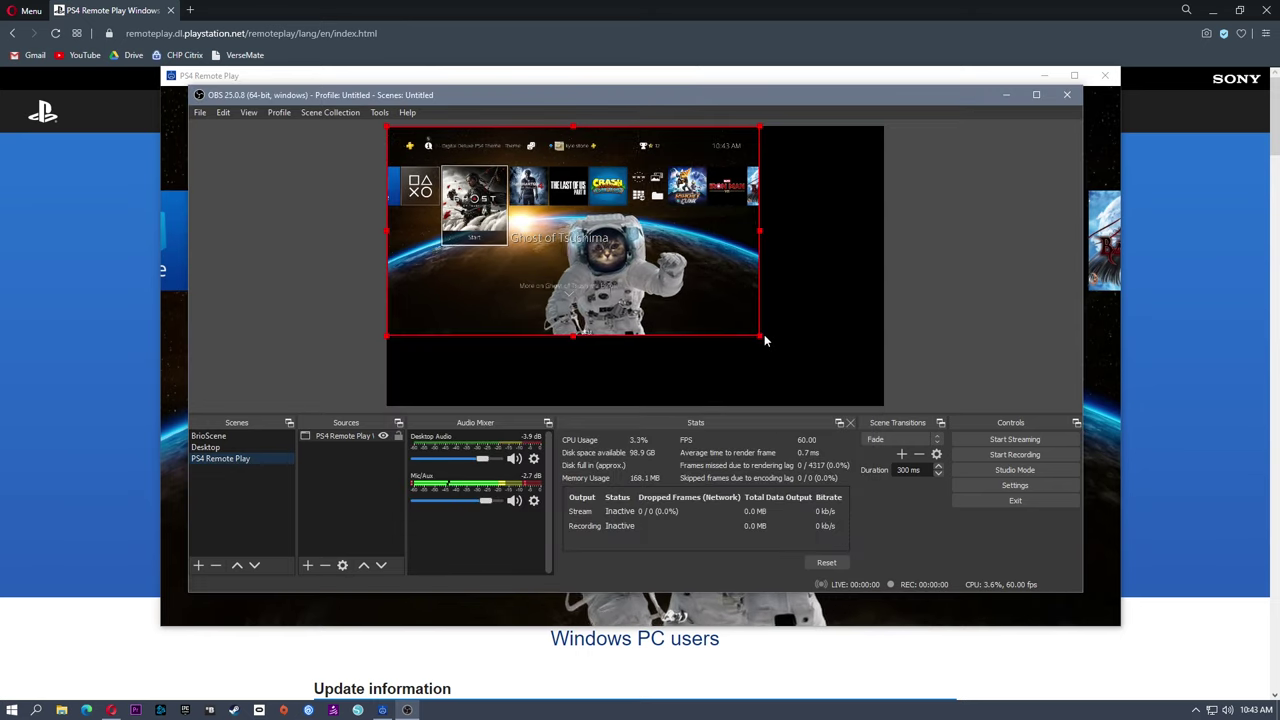
# Apply Transform > Fit to screen to the PS4 Remote Play capture, then deselect it.
pyautogui.moveTo(664, 270); pyautogui.dragTo(696, 284)
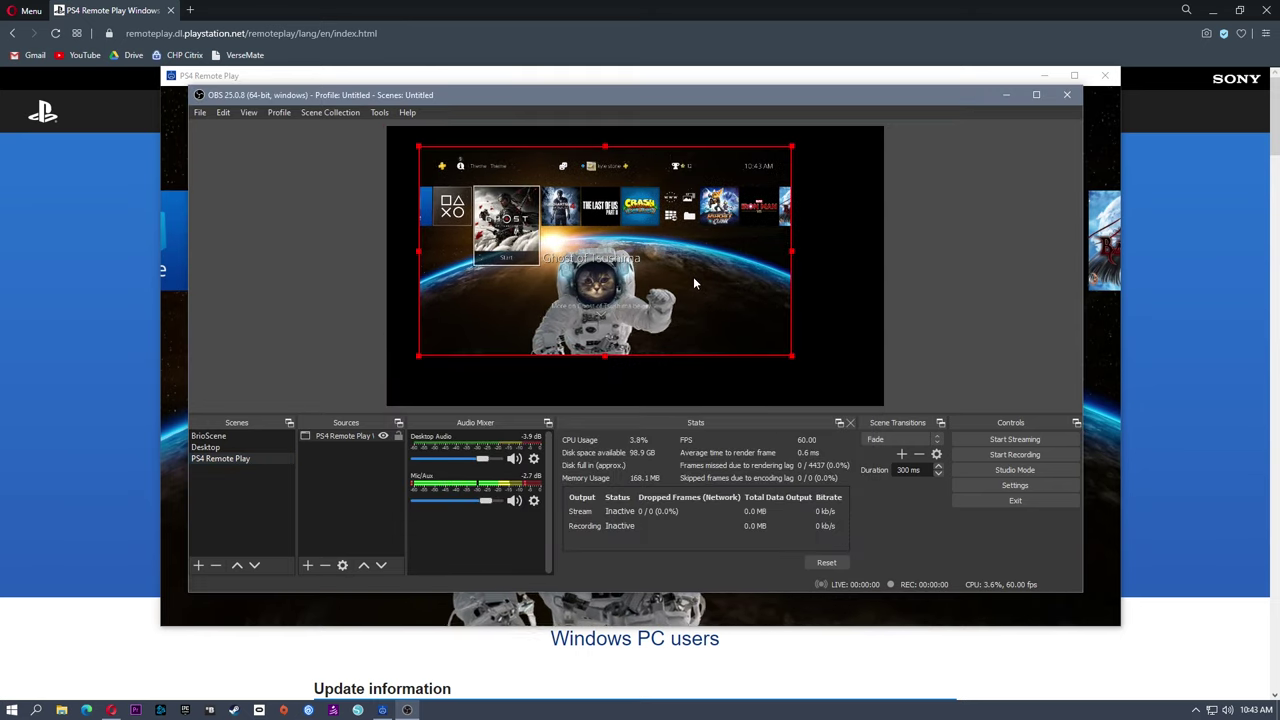
pyautogui.rightClick(694, 279)
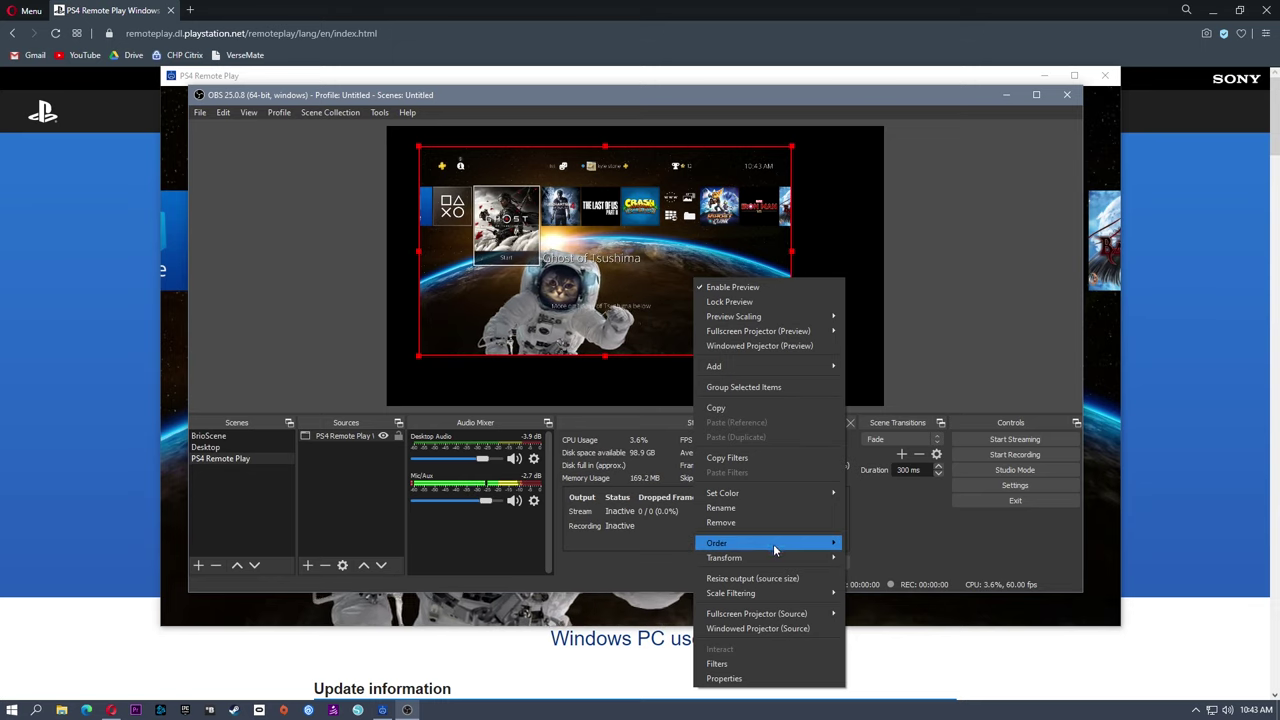
pyautogui.moveTo(778, 558)
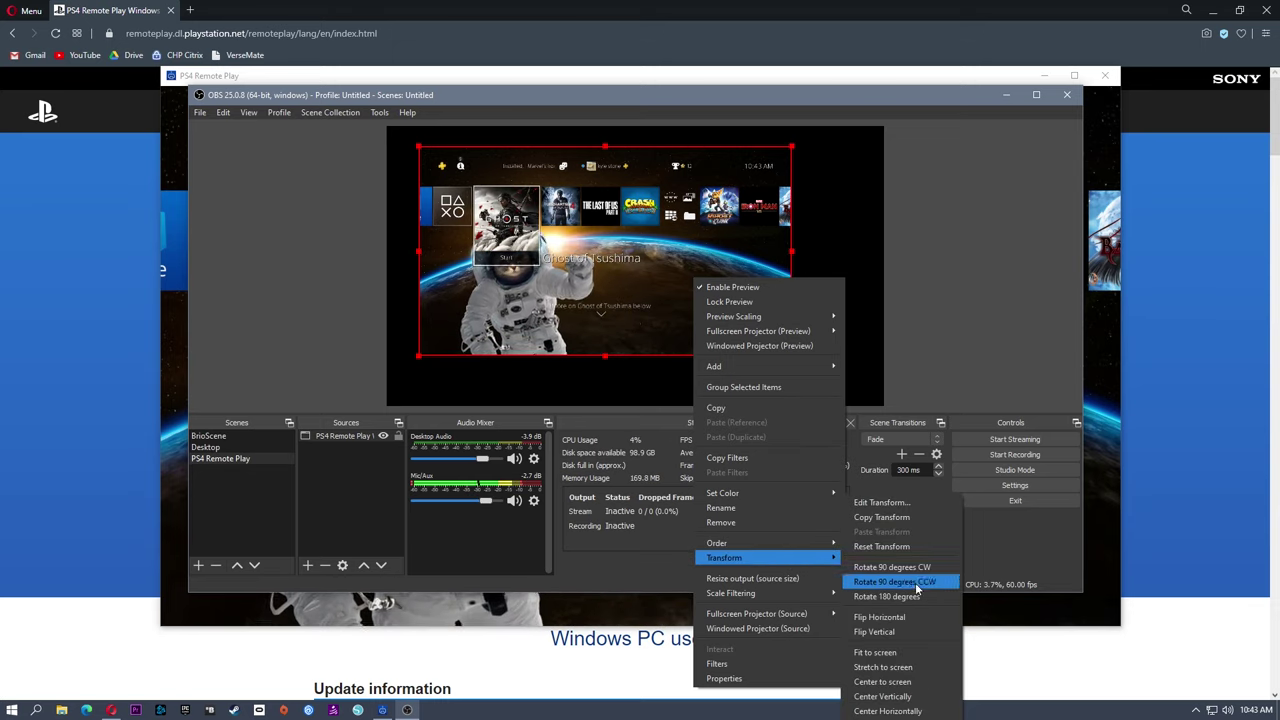
pyautogui.click(906, 654)
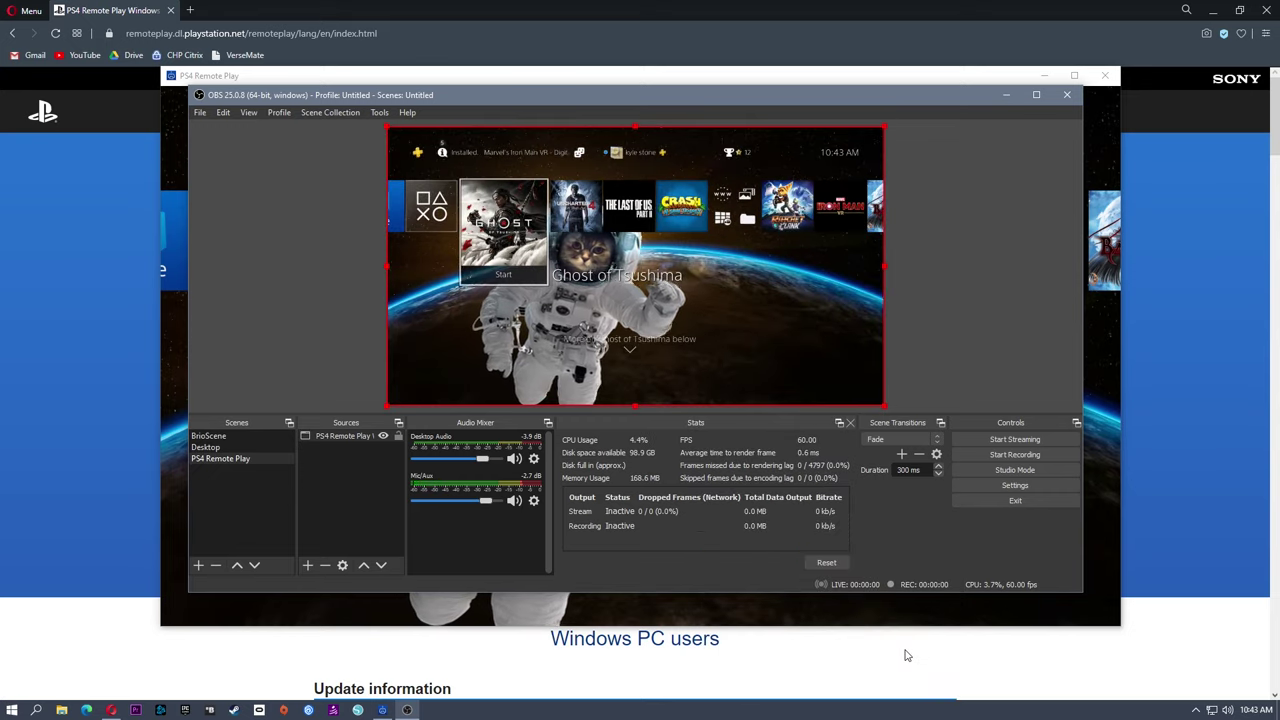
pyautogui.click(1000, 348)
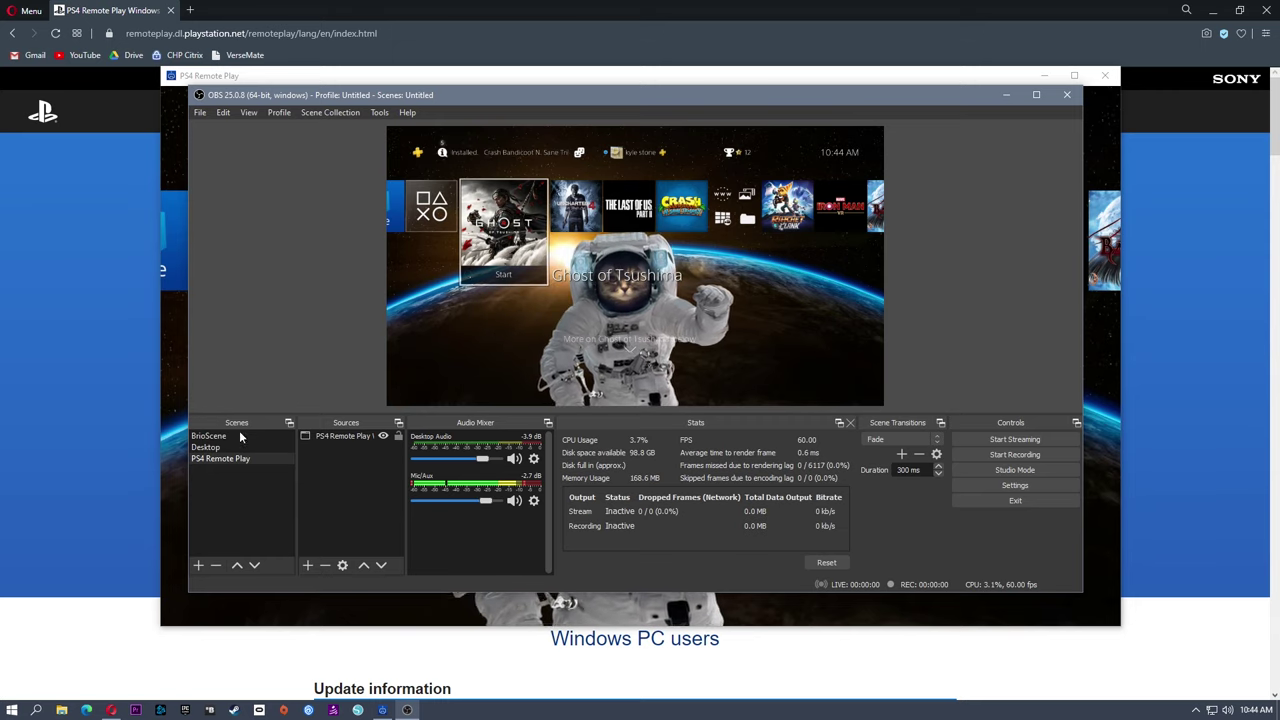
# Add the existing Brio Video Capture Device source to the PS4 Remote Play scene.
pyautogui.click(312, 566)
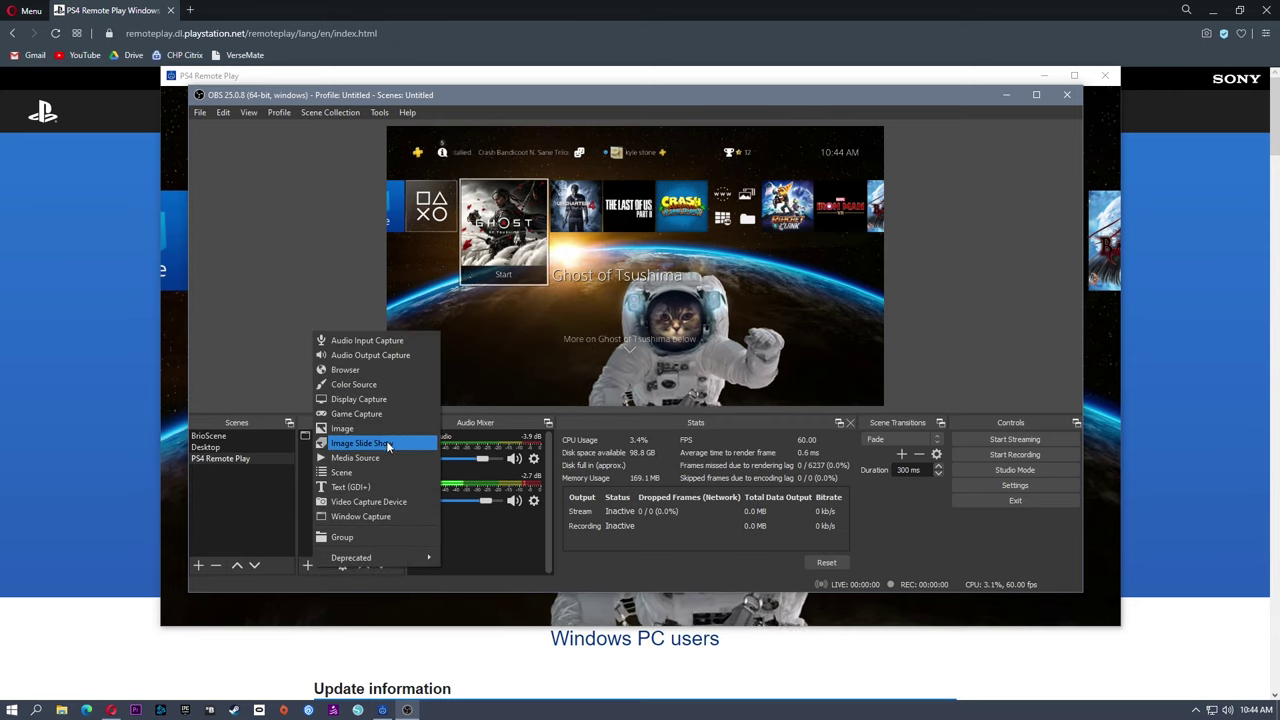
pyautogui.click(400, 503)
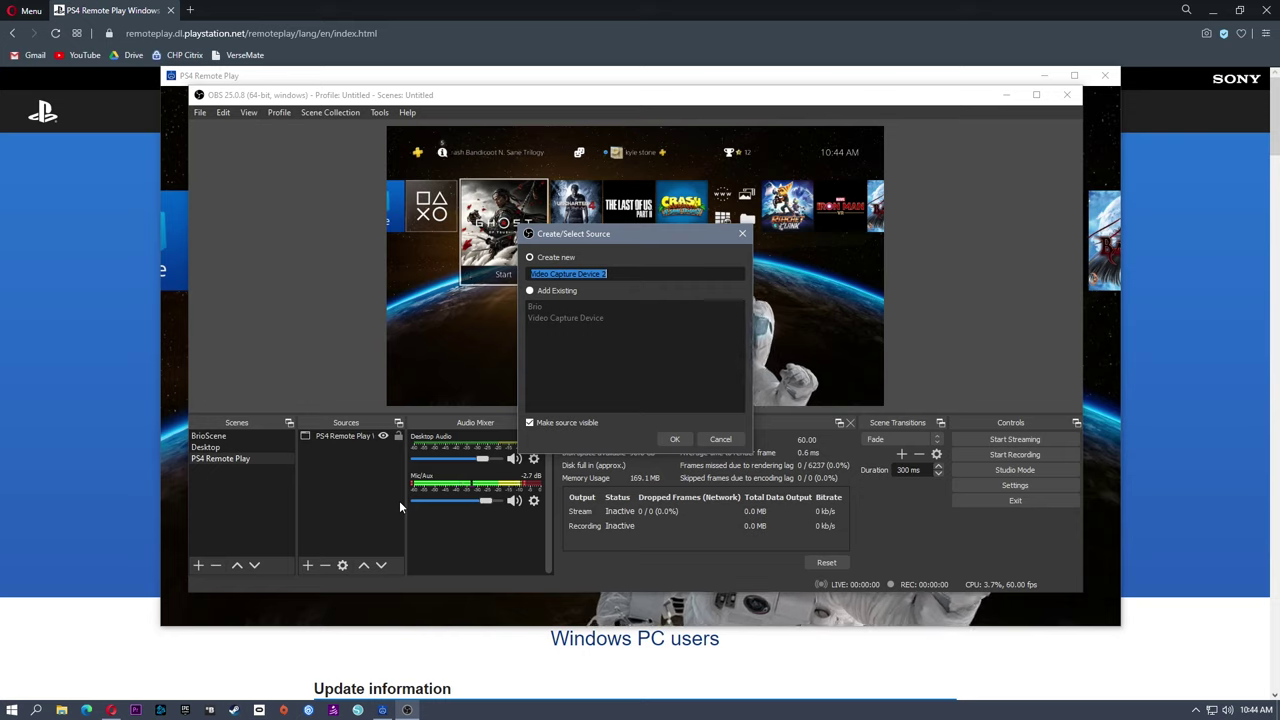
pyautogui.click(530, 290)
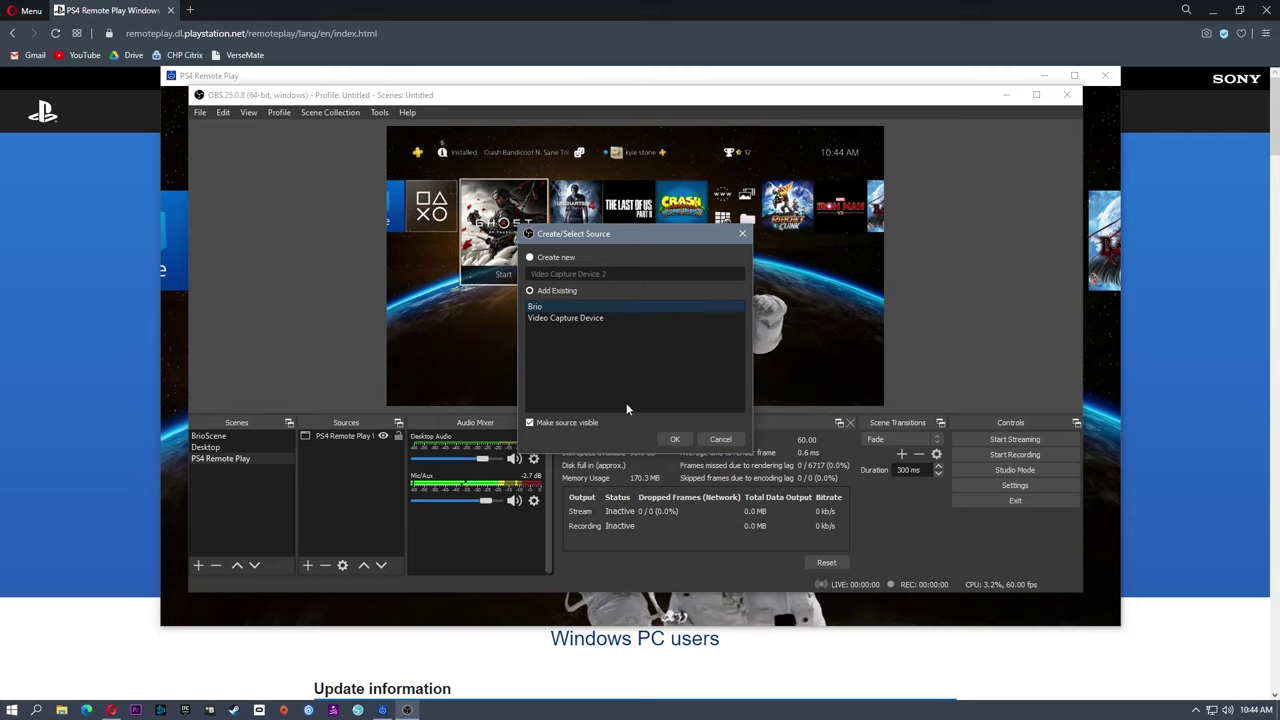
pyautogui.click(672, 440)
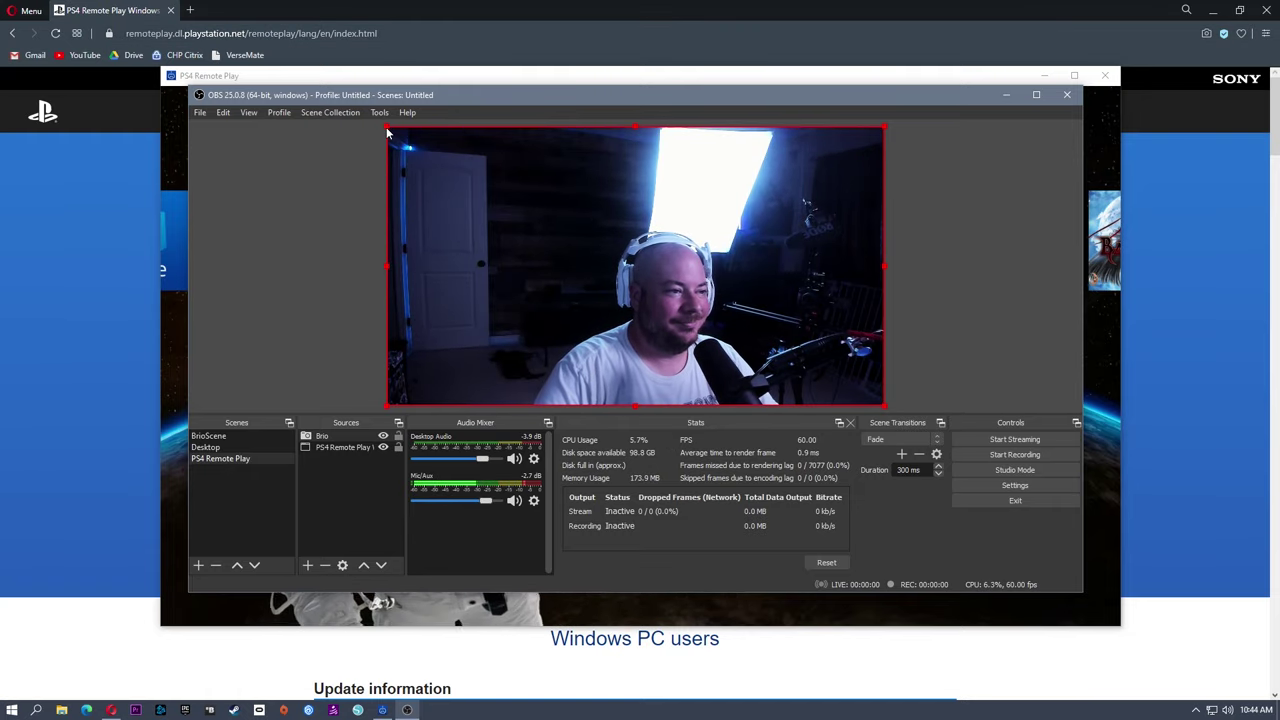
# Shrink the Brio feed, crop all four edges, and move it to the lower-left corner.
pyautogui.moveTo(393, 138); pyautogui.dragTo(745, 360)
pyautogui.moveTo(884, 353); pyautogui.dragTo(855, 353)
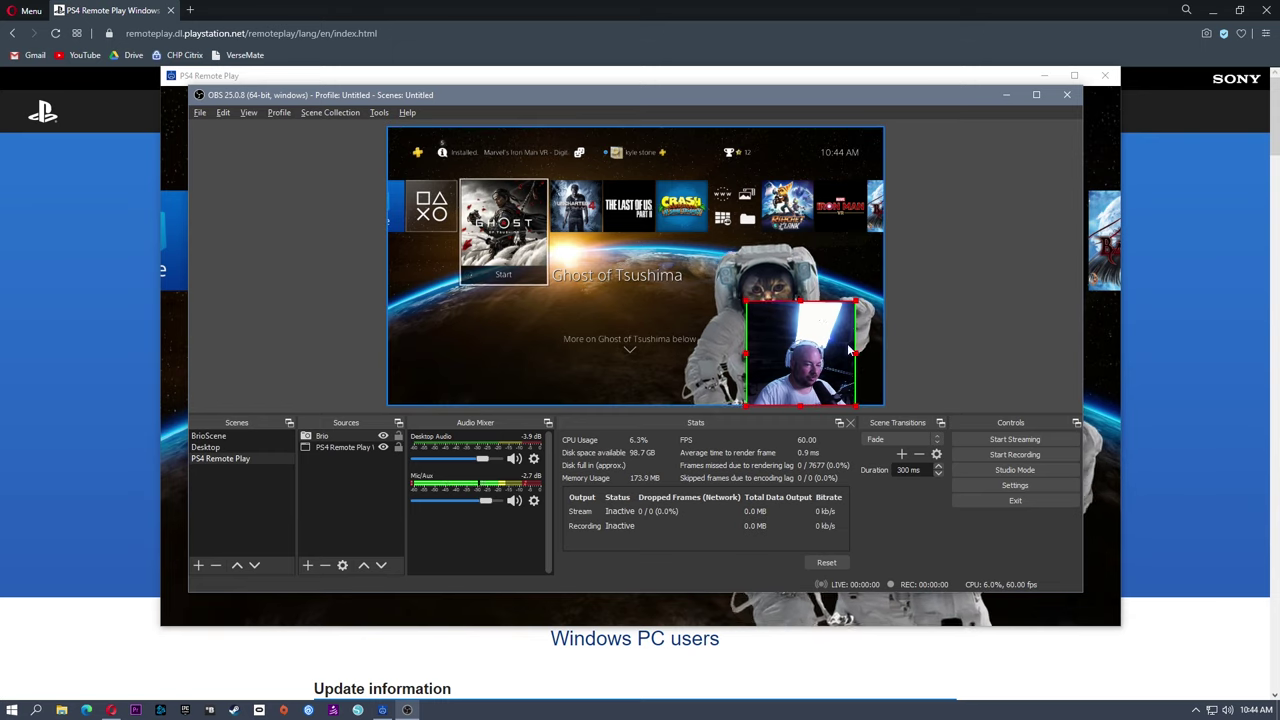
pyautogui.moveTo(806, 305); pyautogui.dragTo(803, 325)
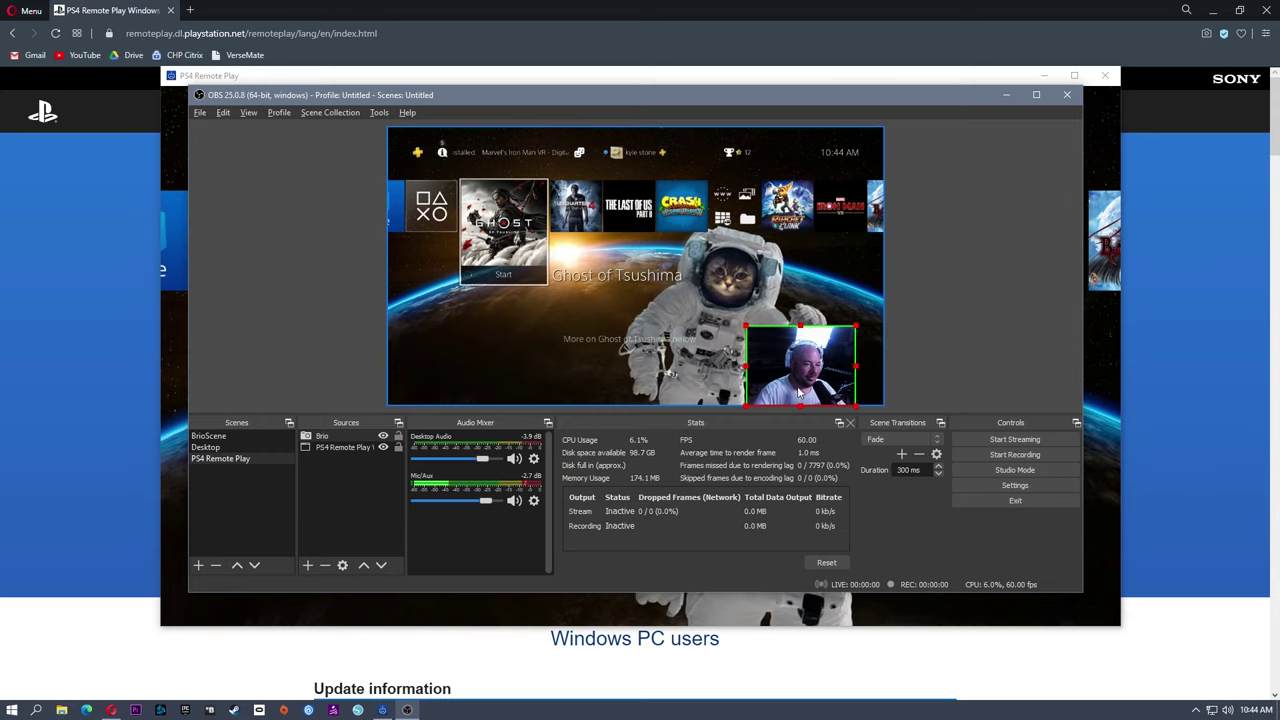
pyautogui.moveTo(800, 402); pyautogui.dragTo(800, 397)
pyautogui.moveTo(746, 365); pyautogui.dragTo(826, 372)
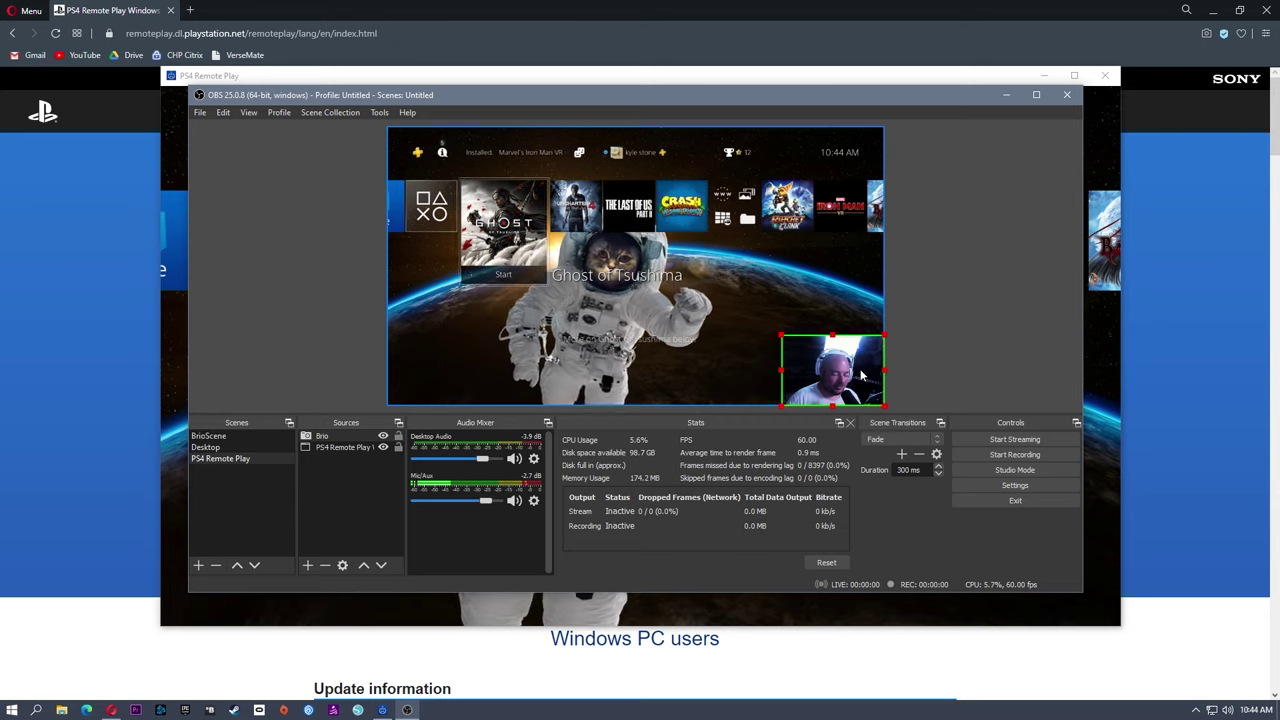
pyautogui.moveTo(835, 381); pyautogui.dragTo(452, 381)
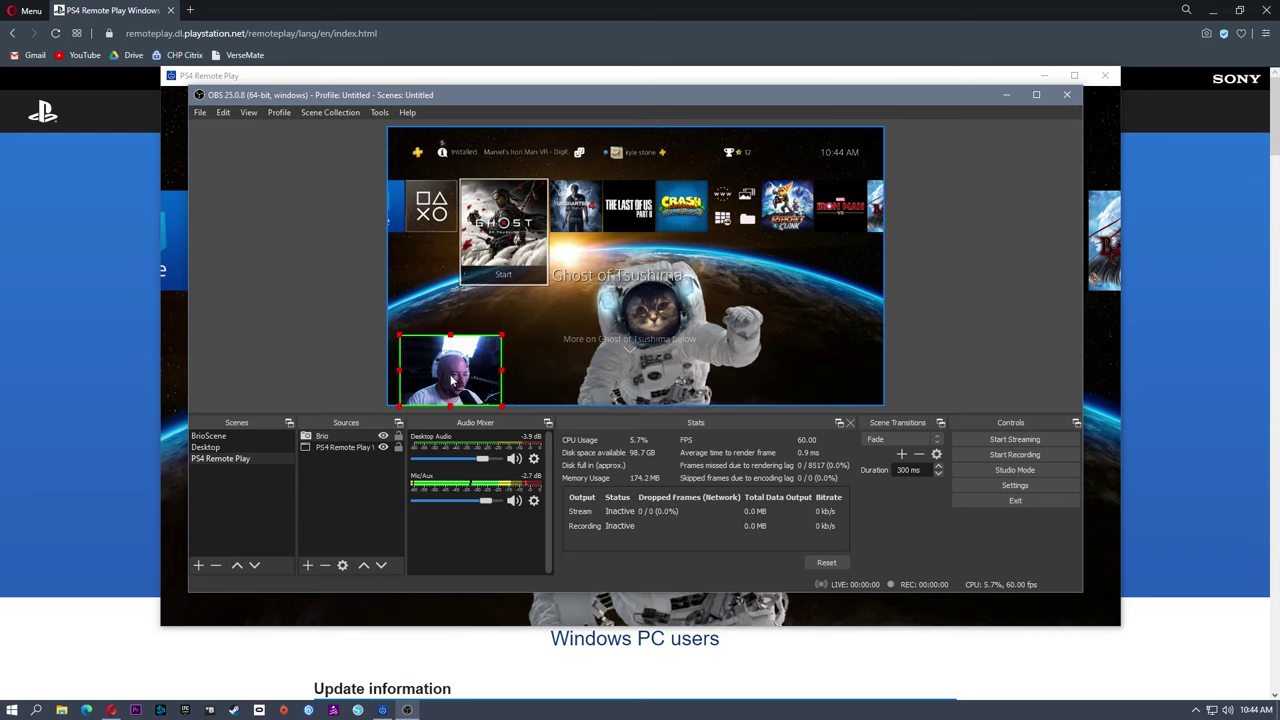
pyautogui.click(566, 386)
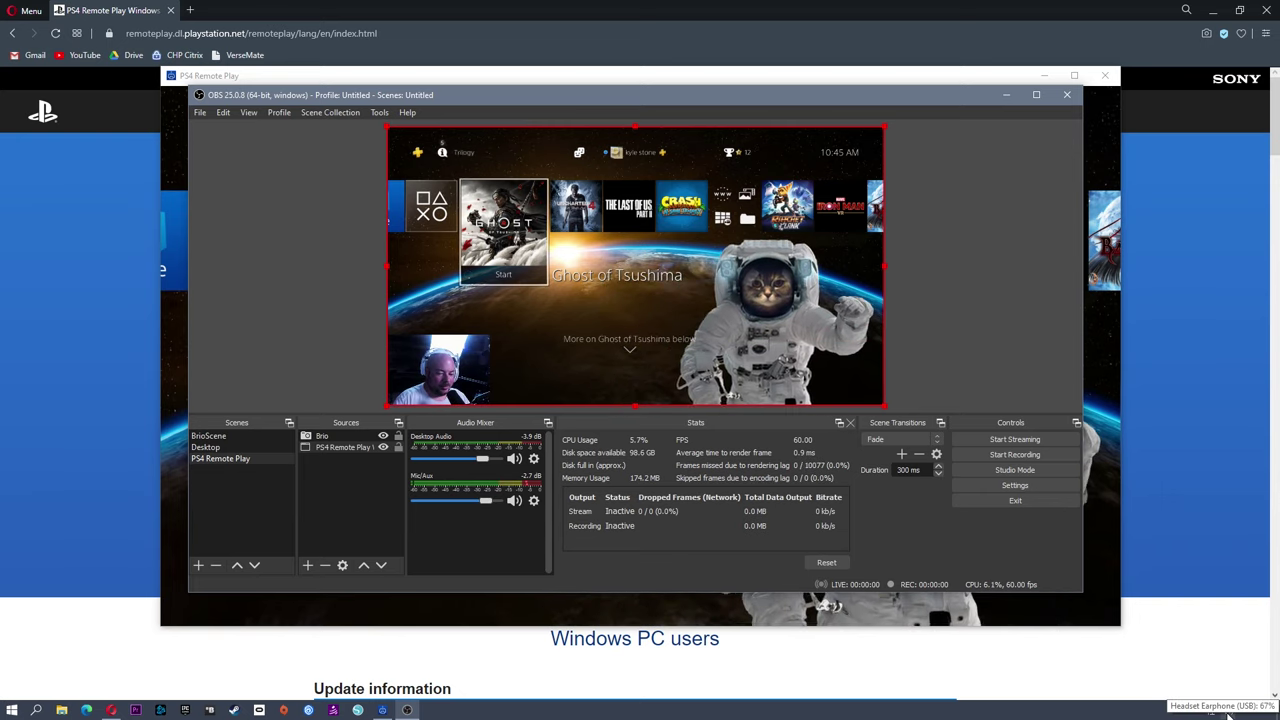
# In Windows Sound settings, choose Optical Output (Realtek(R) Audio) as the output device.
pyautogui.click(1227, 710)
pyautogui.click(1226, 710)
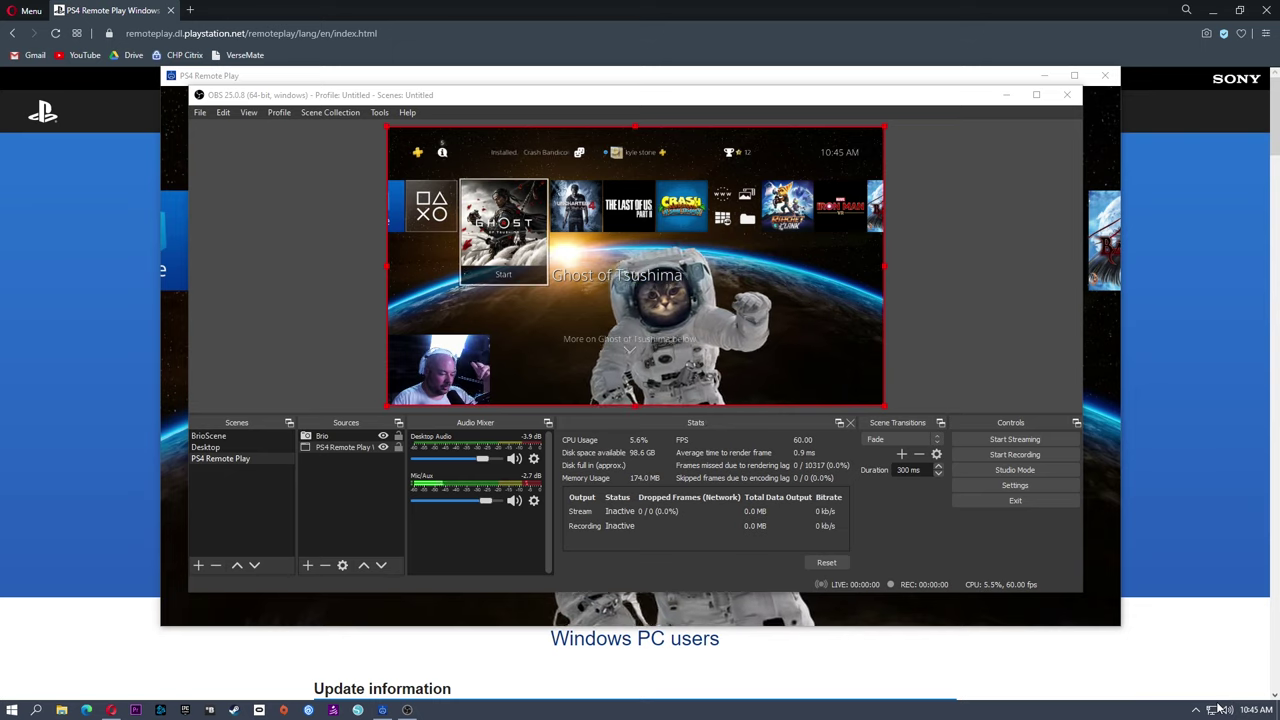
pyautogui.rightClick(1226, 710)
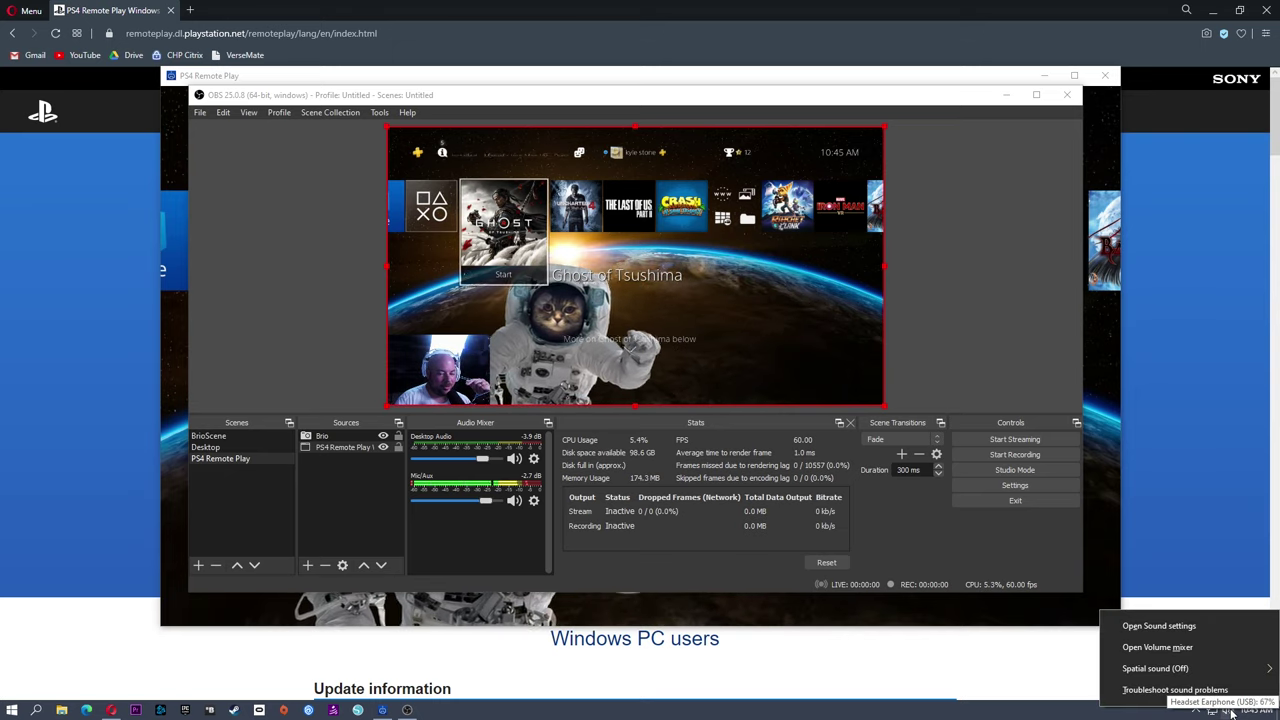
pyautogui.click(1213, 630)
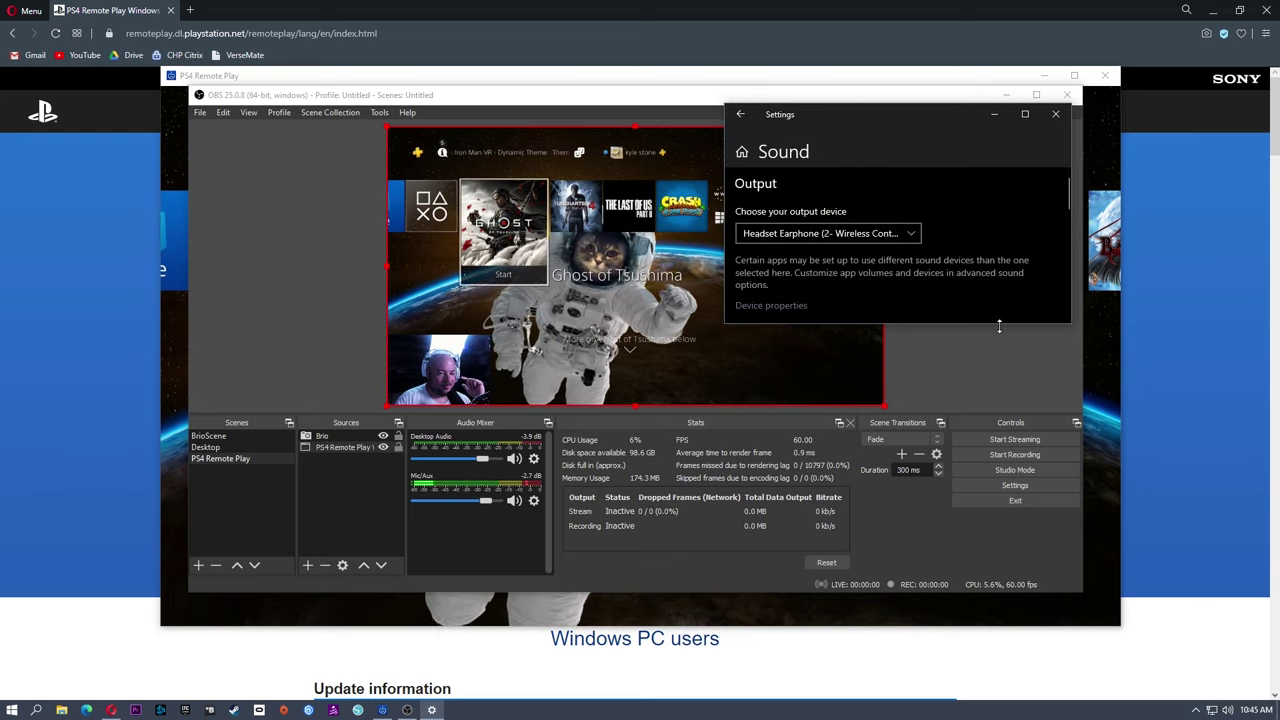
pyautogui.moveTo(999, 326); pyautogui.dragTo(1004, 609)
pyautogui.scroll(-3, 975, 428)
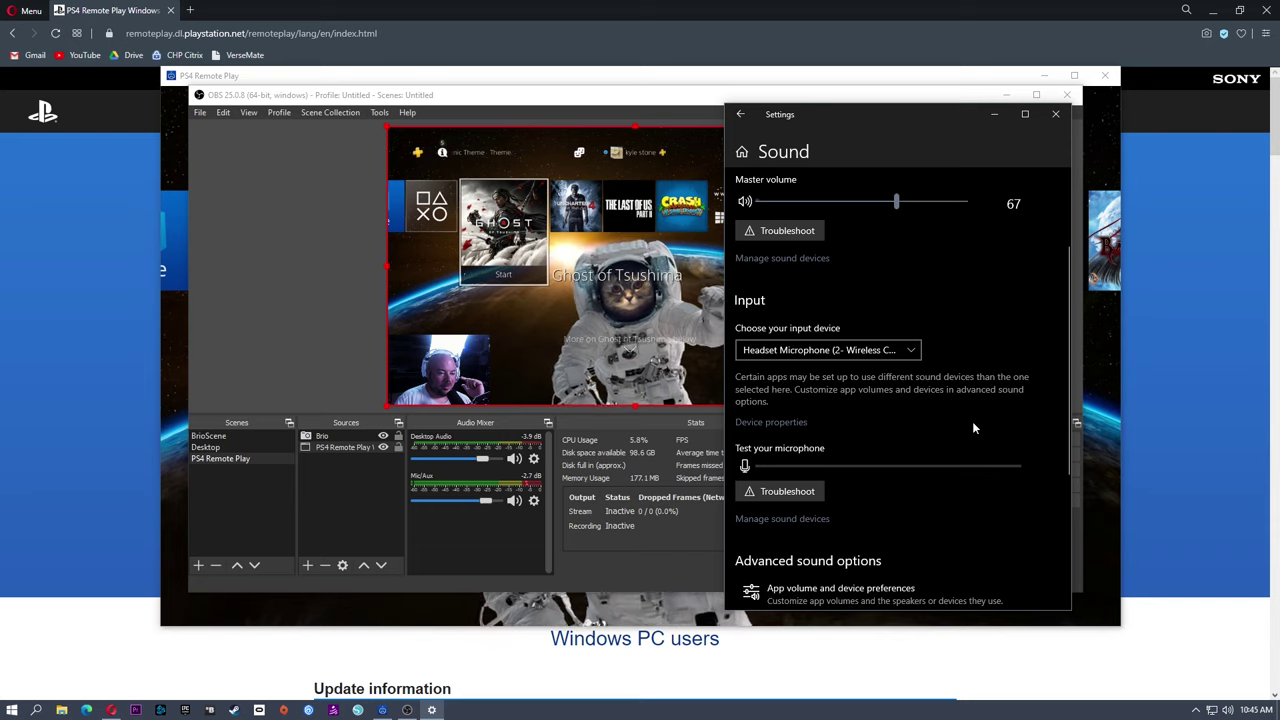
pyautogui.scroll(3, 823, 369)
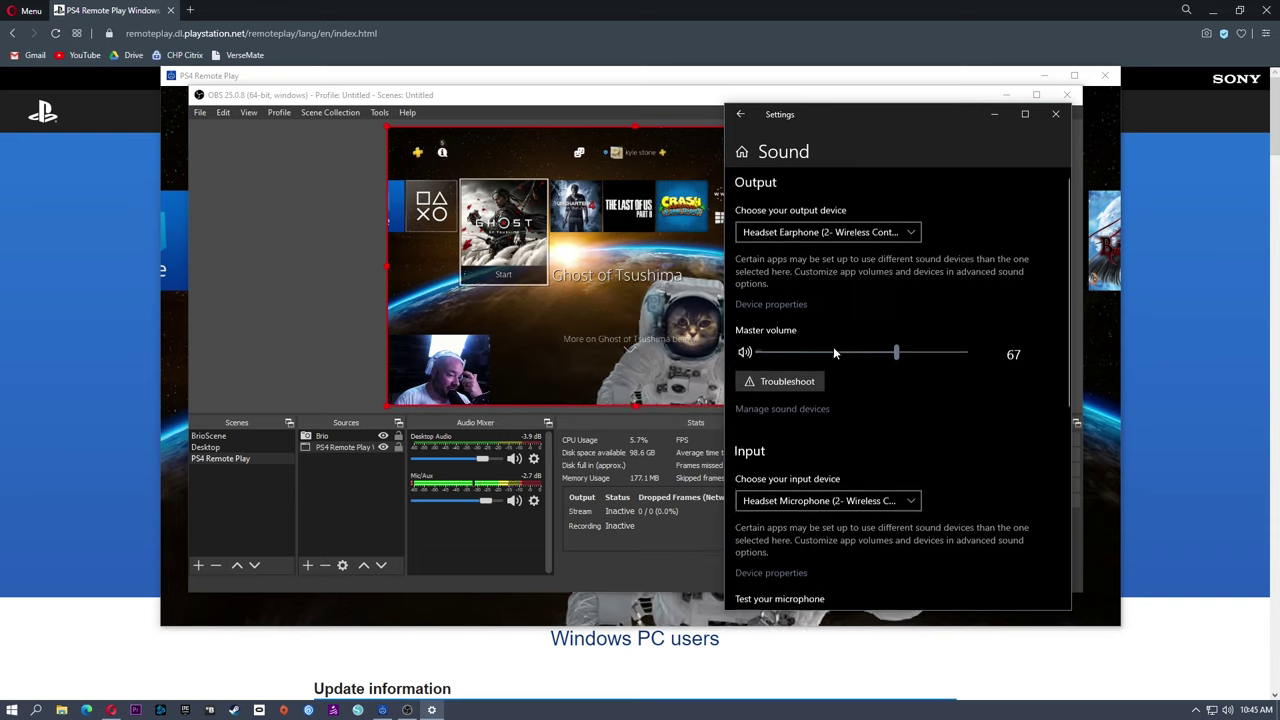
pyautogui.click(854, 238)
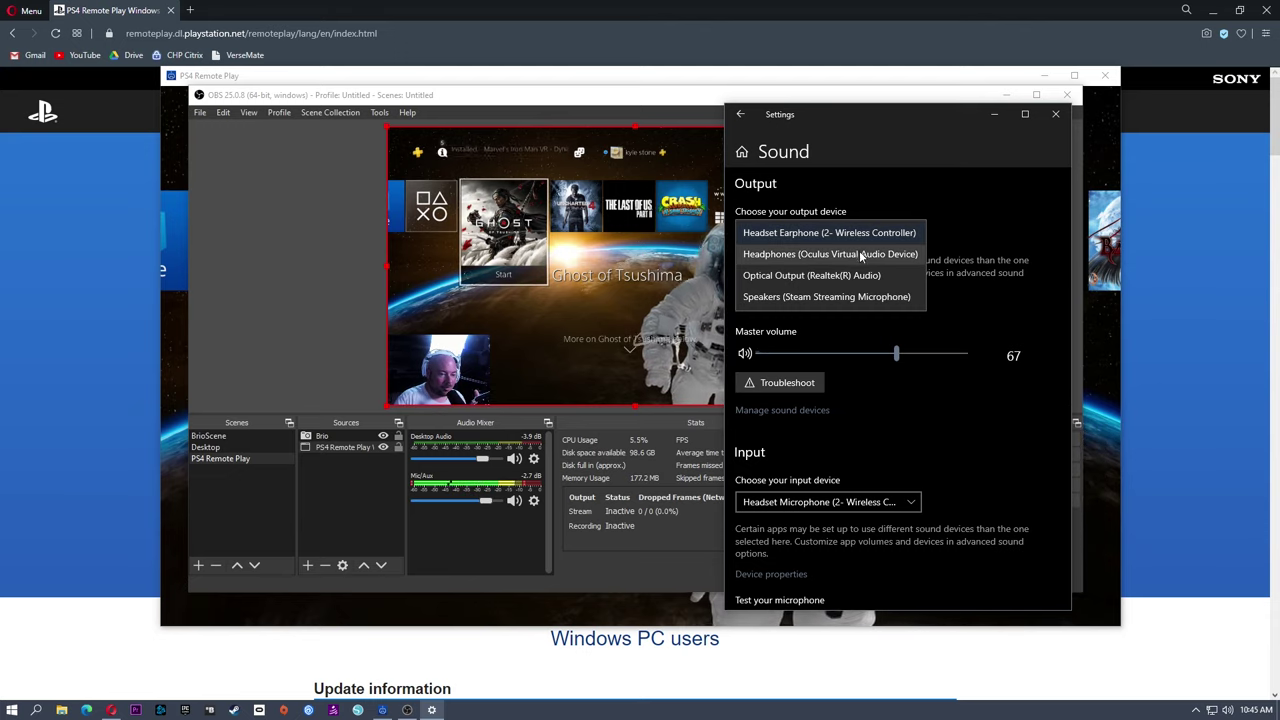
pyautogui.click(846, 279)
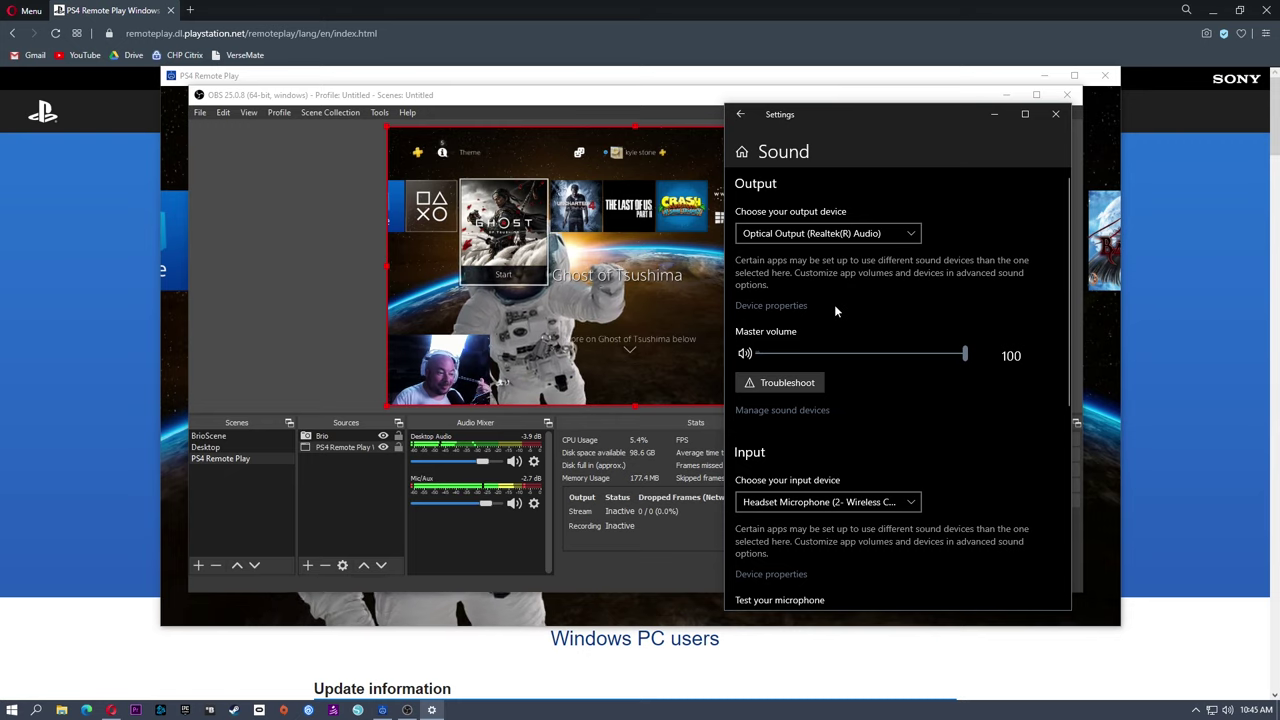
# Nudge OBS's Desktop Audio fader up to -27.3 dB, then return to Sound settings.
pyautogui.click(481, 463)
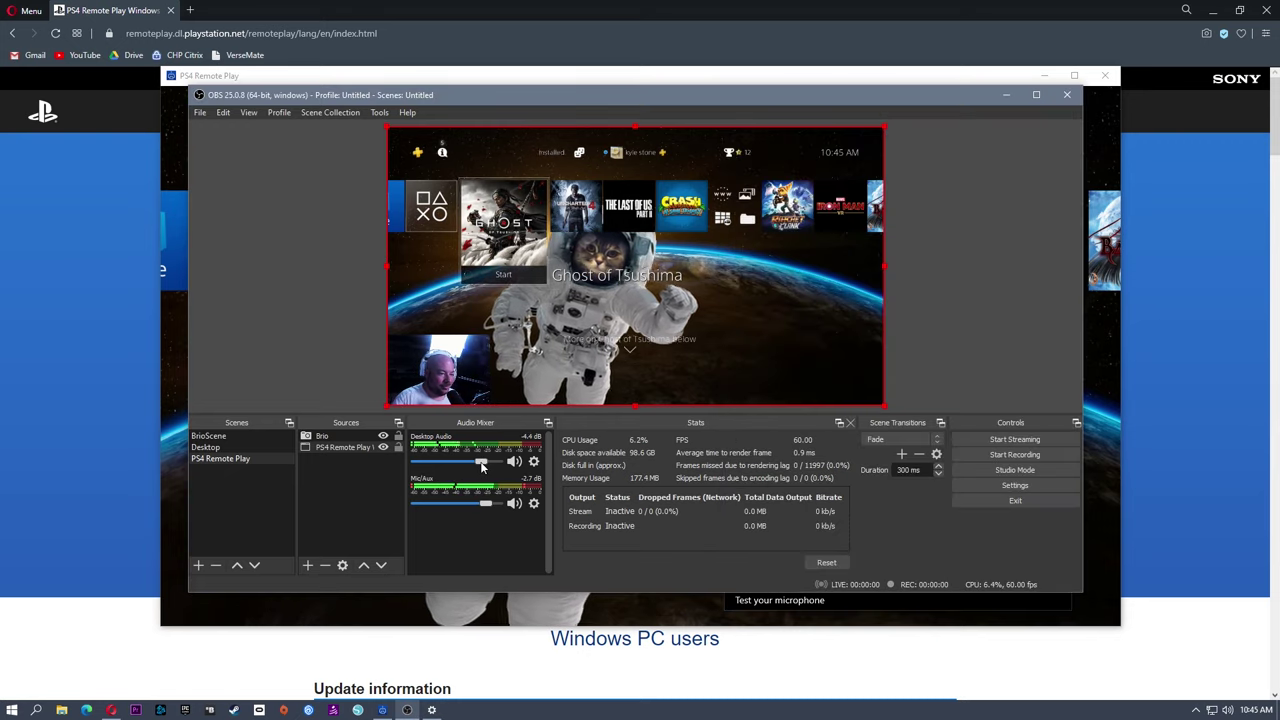
pyautogui.scroll(2, 450, 465)
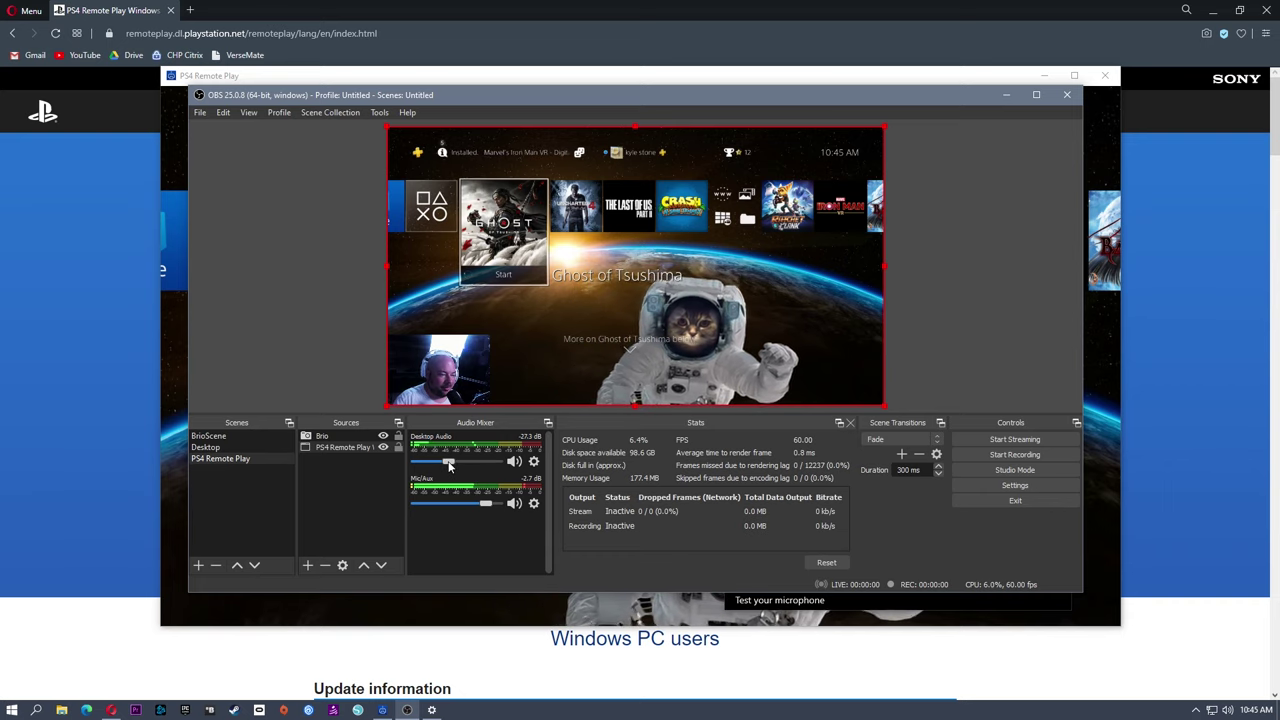
pyautogui.click(432, 710)
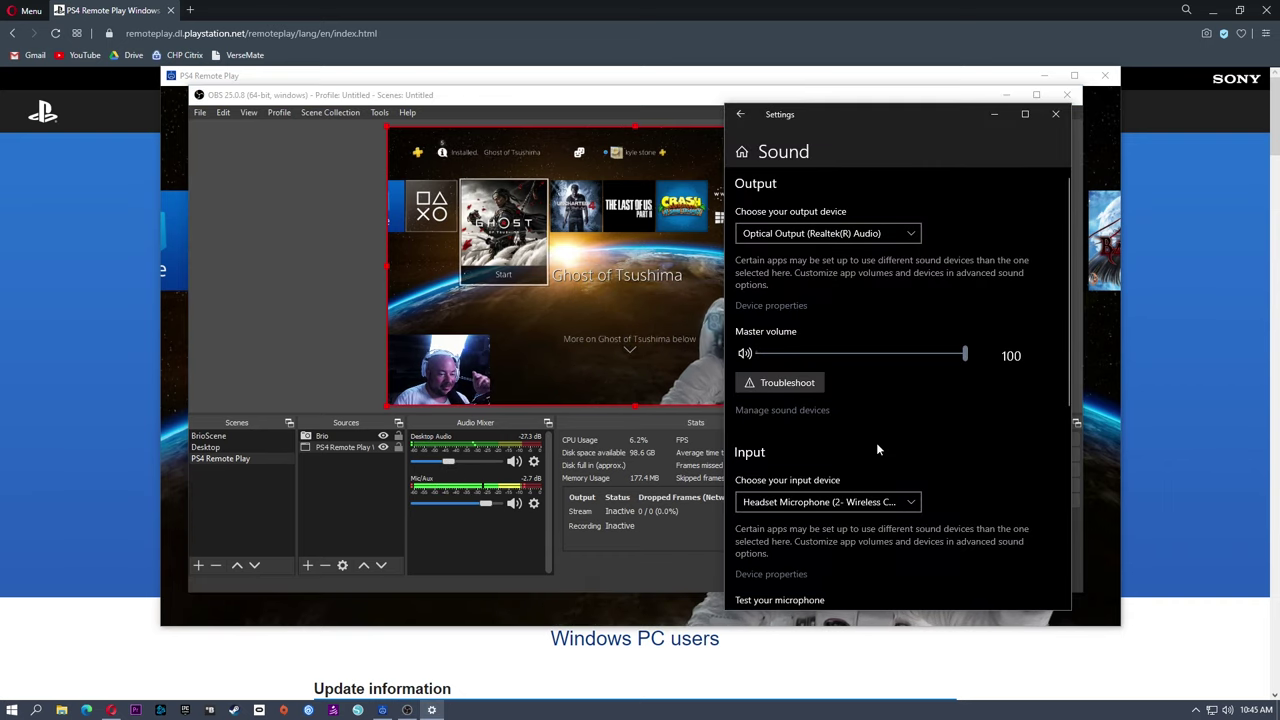
# Select Line In (Realtek(R) Audio) as the input device and close the Settings window.
pyautogui.scroll(-3, 890, 440)
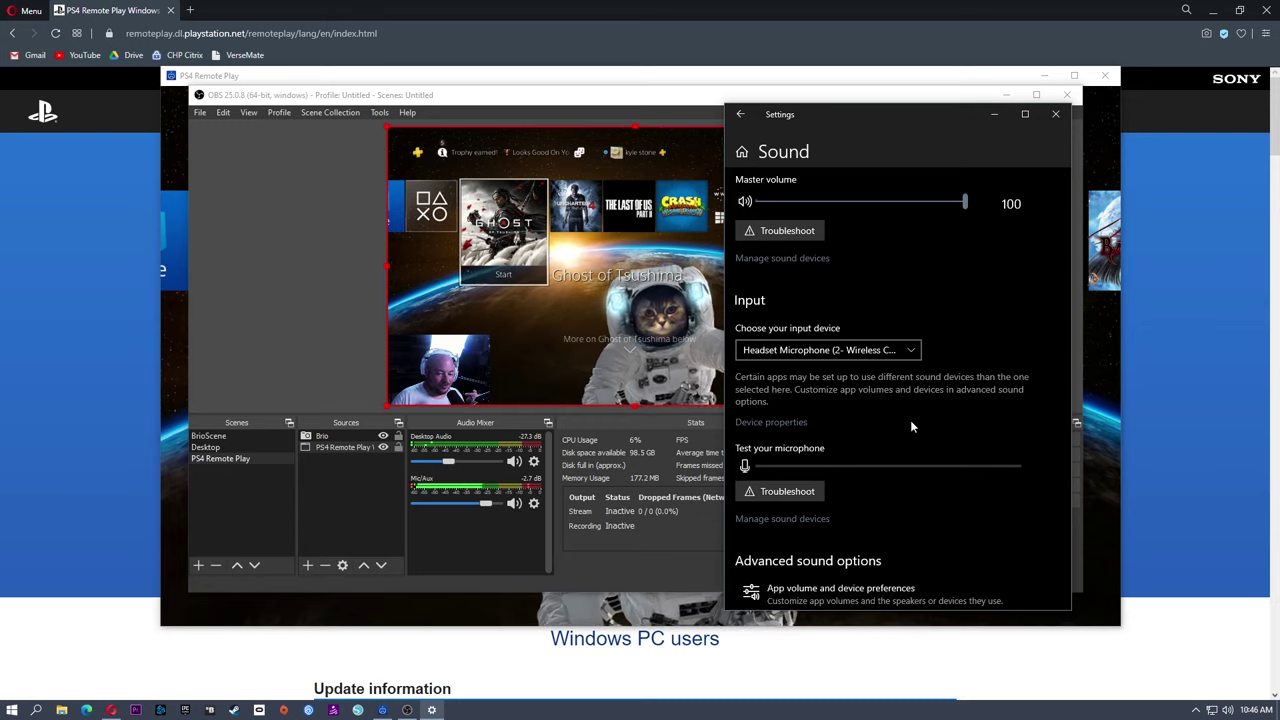
pyautogui.click(846, 352)
pyautogui.click(825, 305)
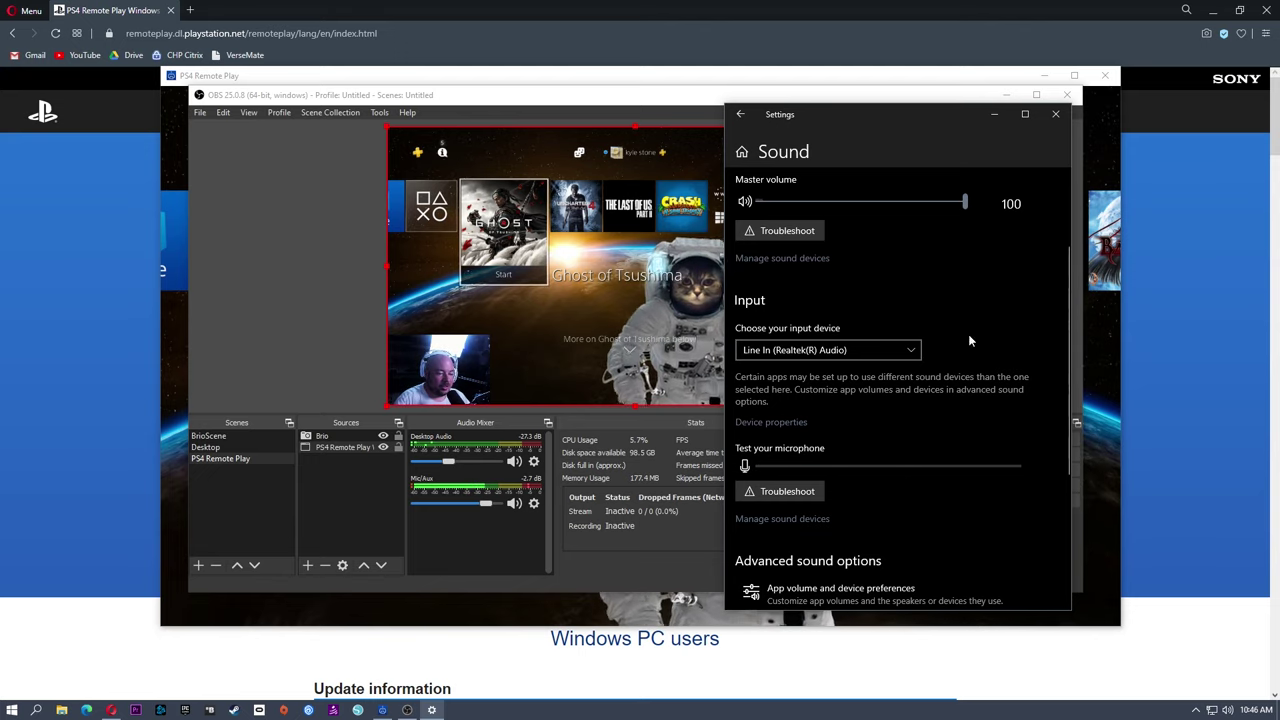
pyautogui.click(1055, 115)
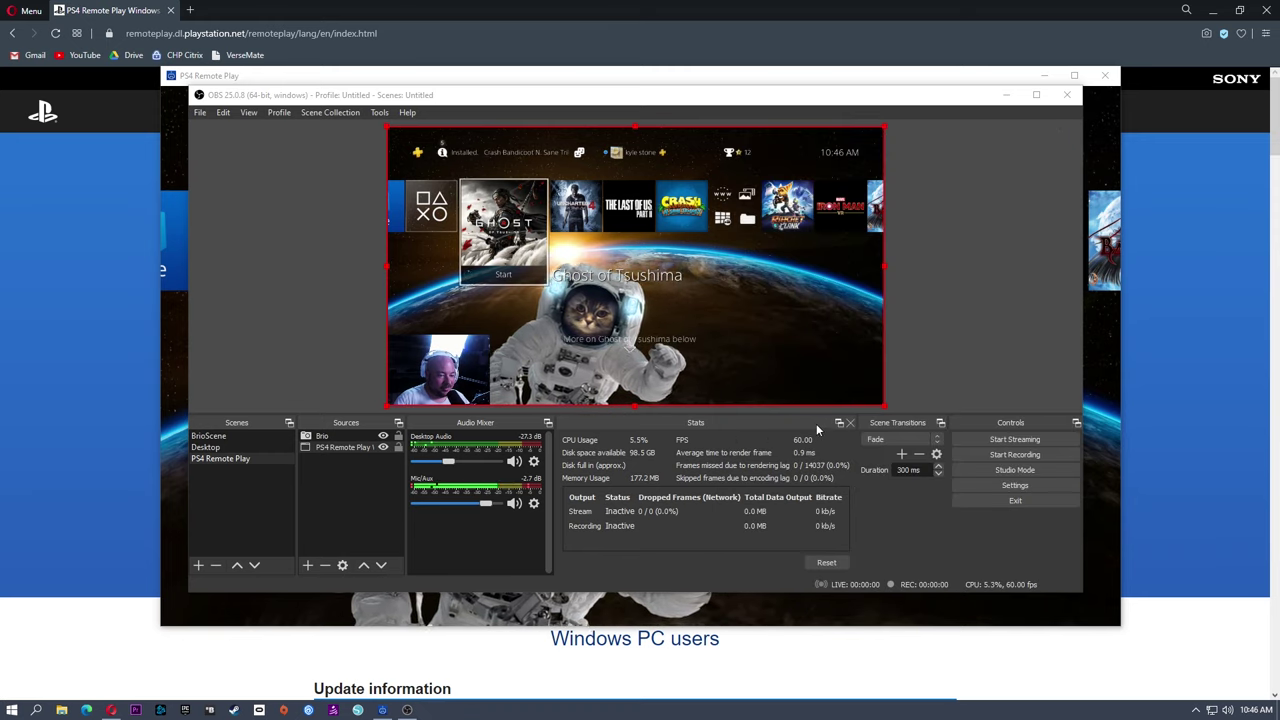
# Move OBS aside, unmute the Remote Play microphone, and open the PS4 function area.
pyautogui.moveTo(940, 101); pyautogui.dragTo(724, 81)
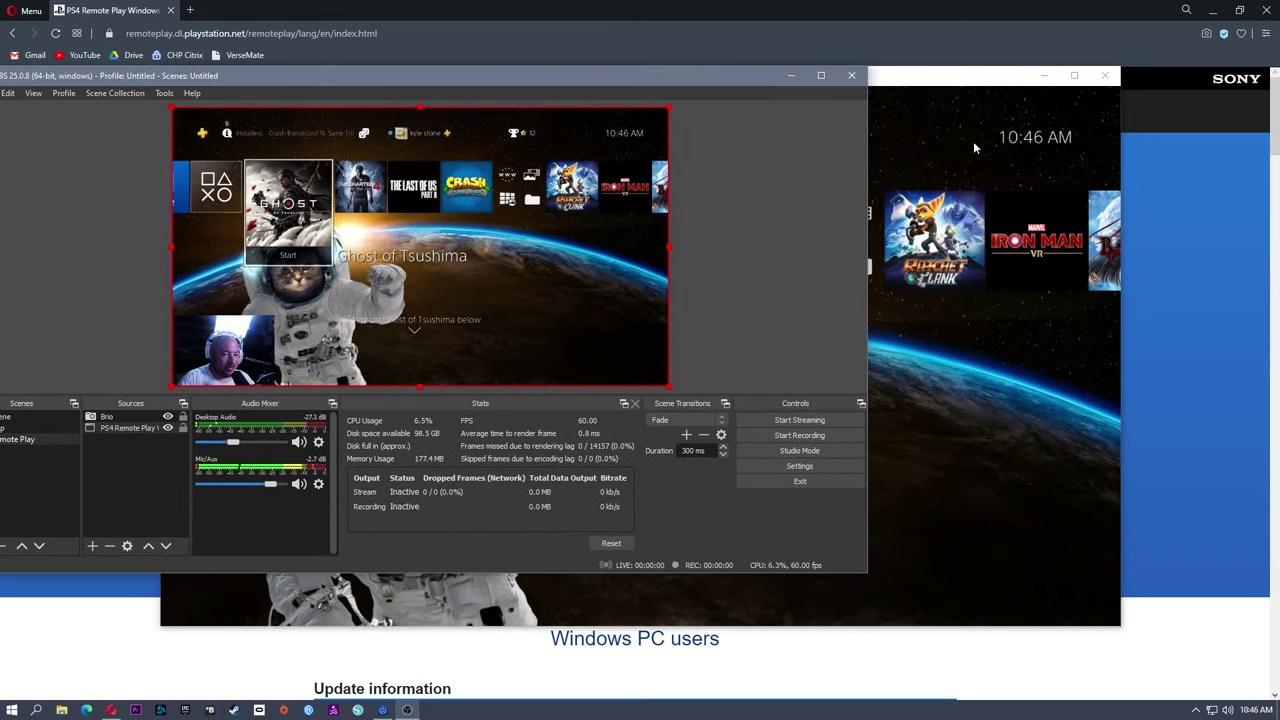
pyautogui.click(975, 75)
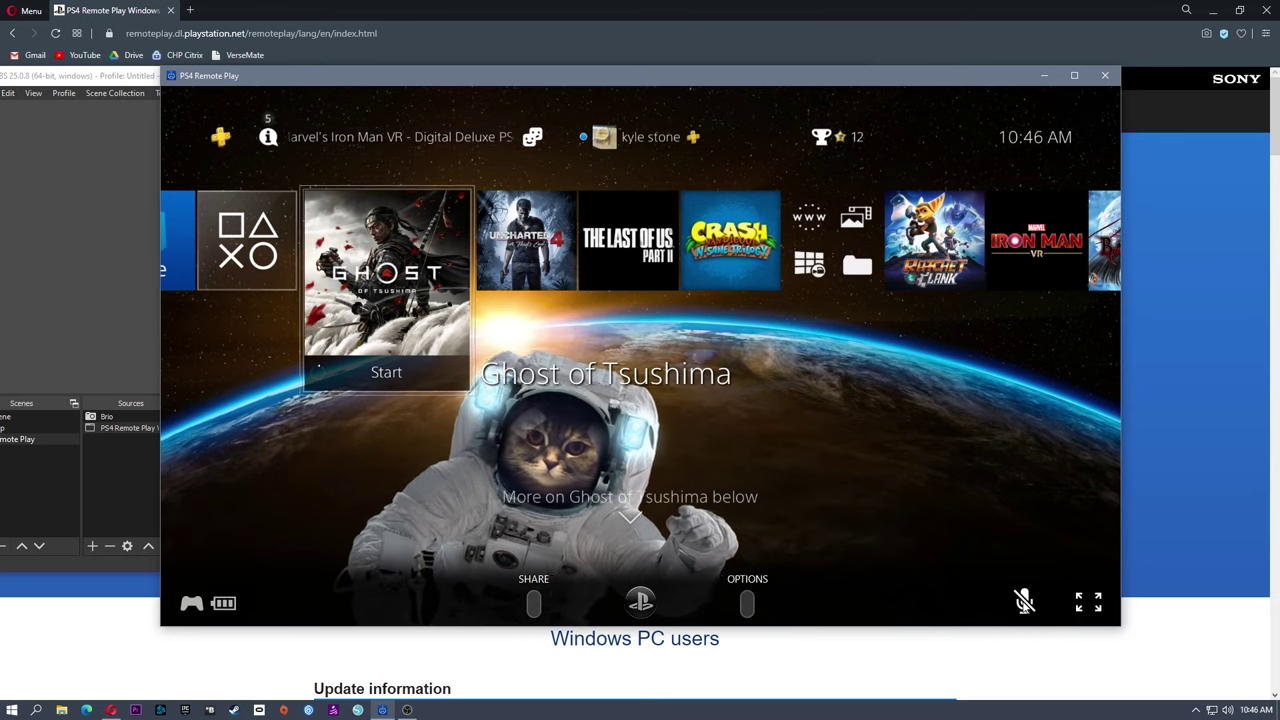
pyautogui.click(1024, 600)
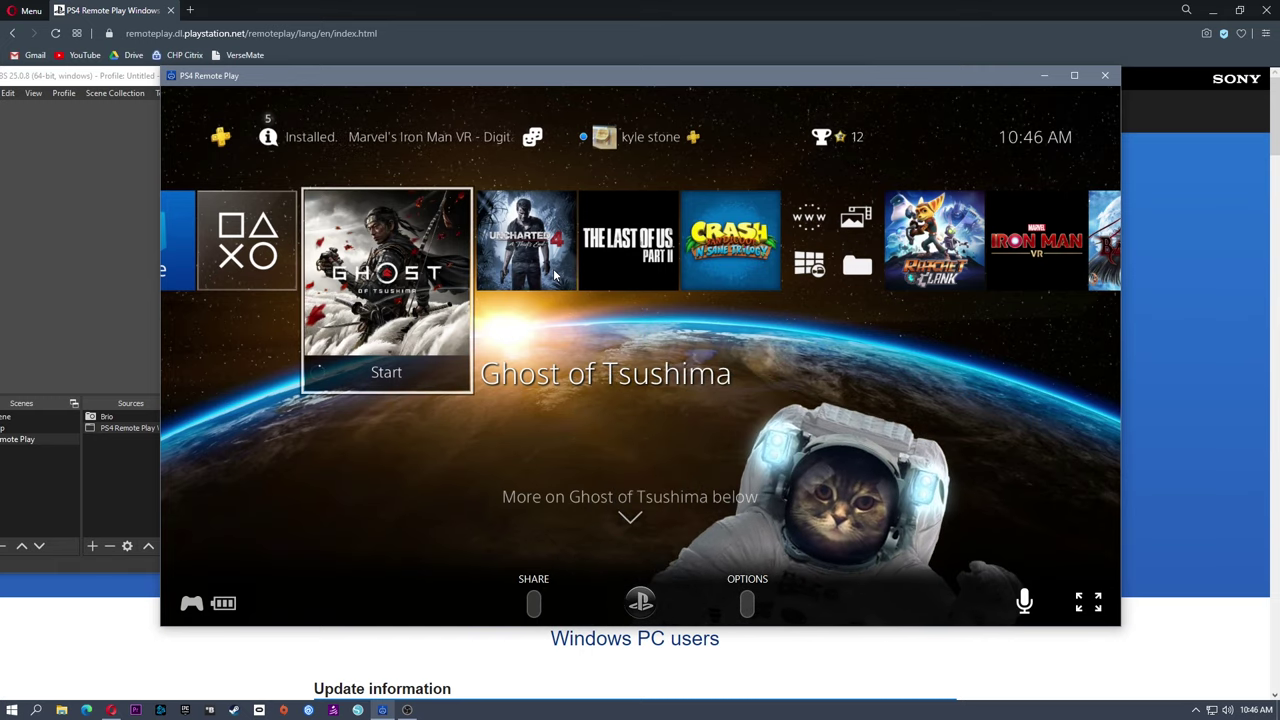
pyautogui.press('Up')
pyautogui.press('Left')
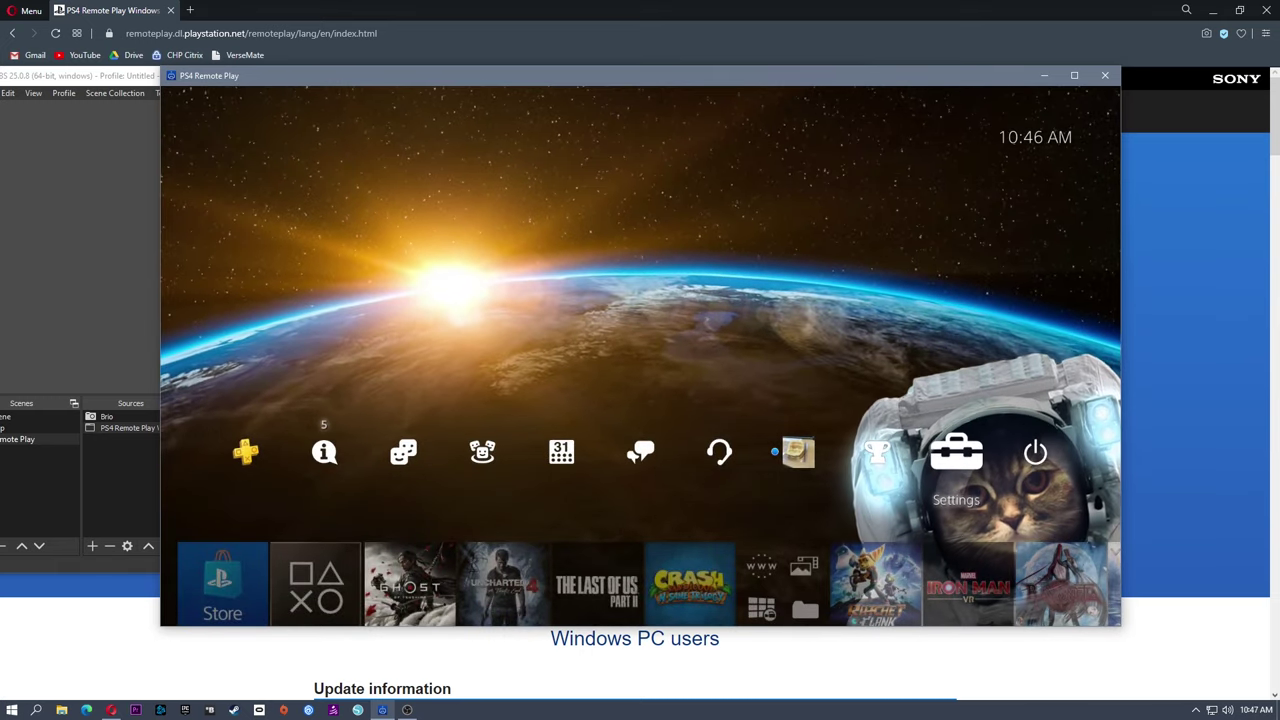
pyautogui.press('Return')
pyautogui.press('Down')
pyautogui.press('Down')
pyautogui.press('Down')
pyautogui.press('Down')
pyautogui.press('Down')
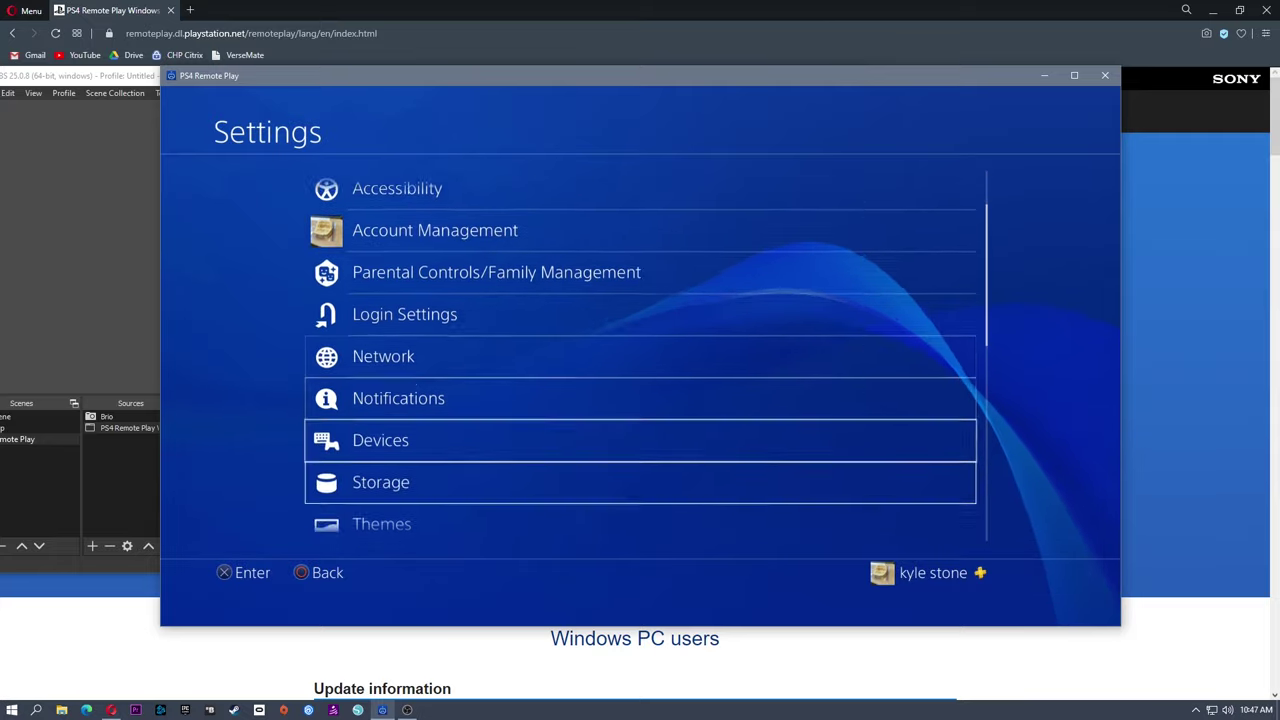
pyautogui.press('Return')
pyautogui.press('Down')
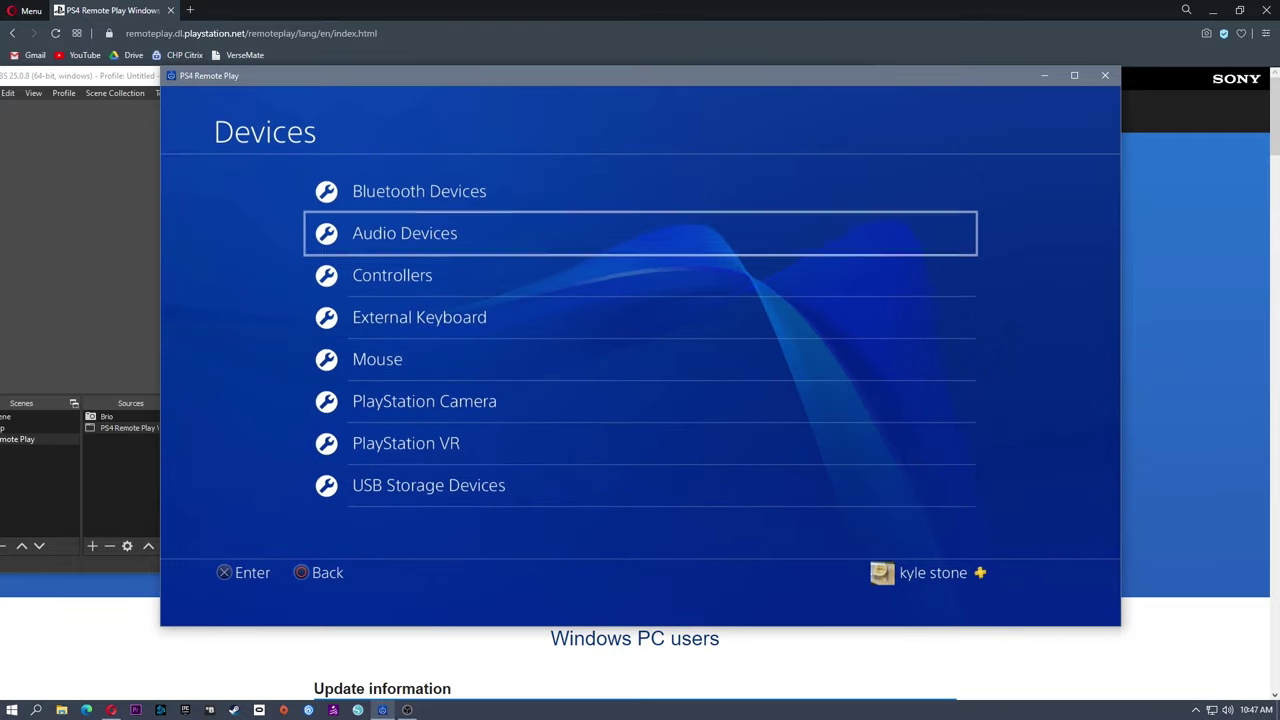
pyautogui.press('Return')
pyautogui.press('Up')
pyautogui.press('Up')
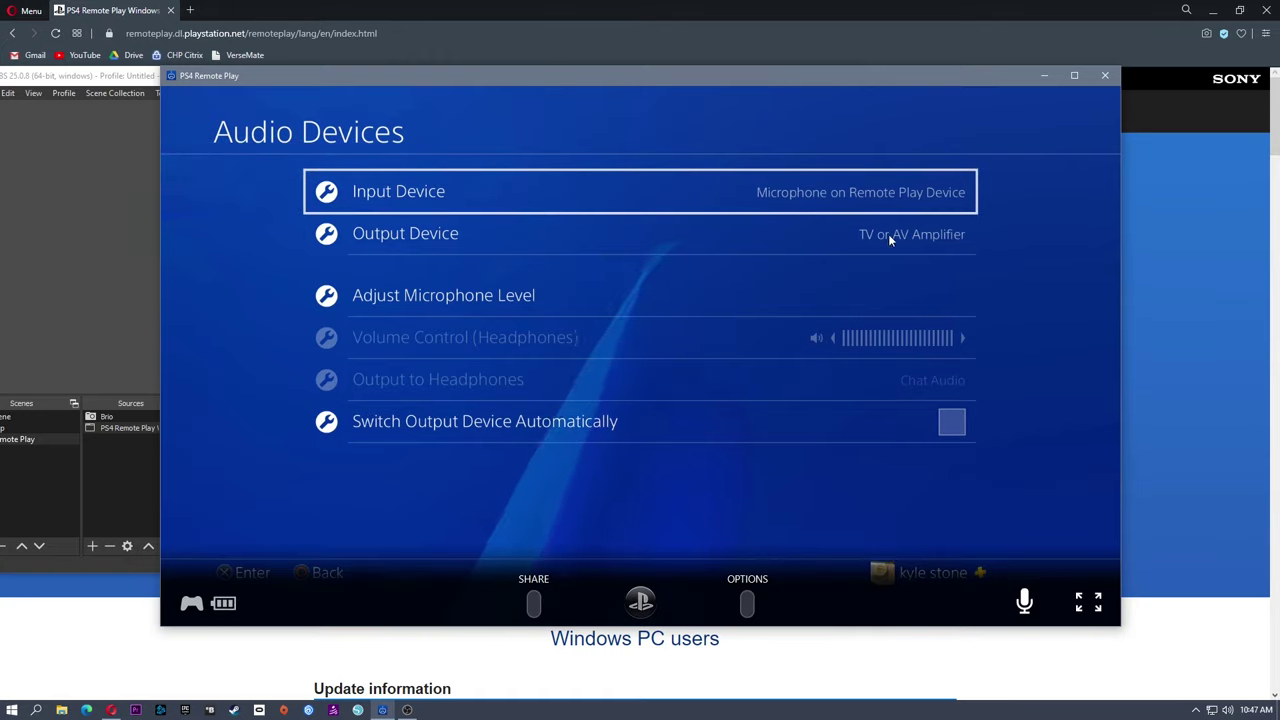
pyautogui.press('Escape')
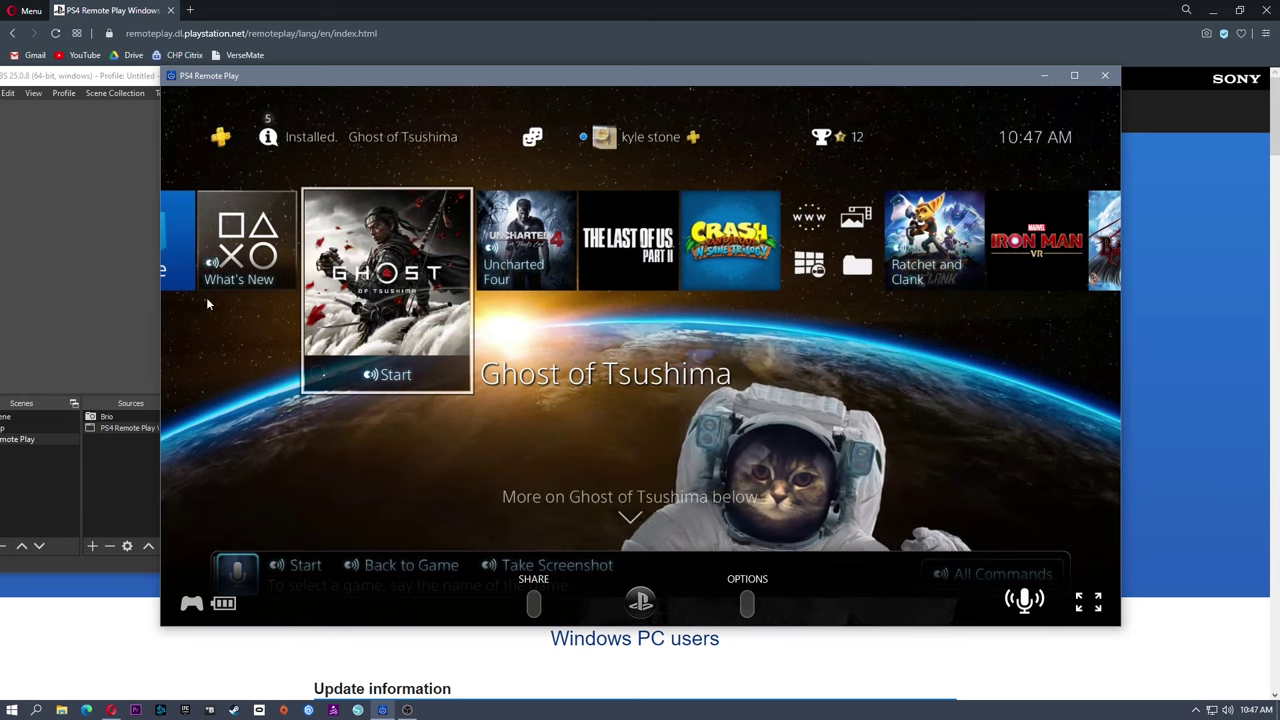
# Bring OBS in front of Remote Play to check the voice command bar in its preview.
pyautogui.click(94, 296)
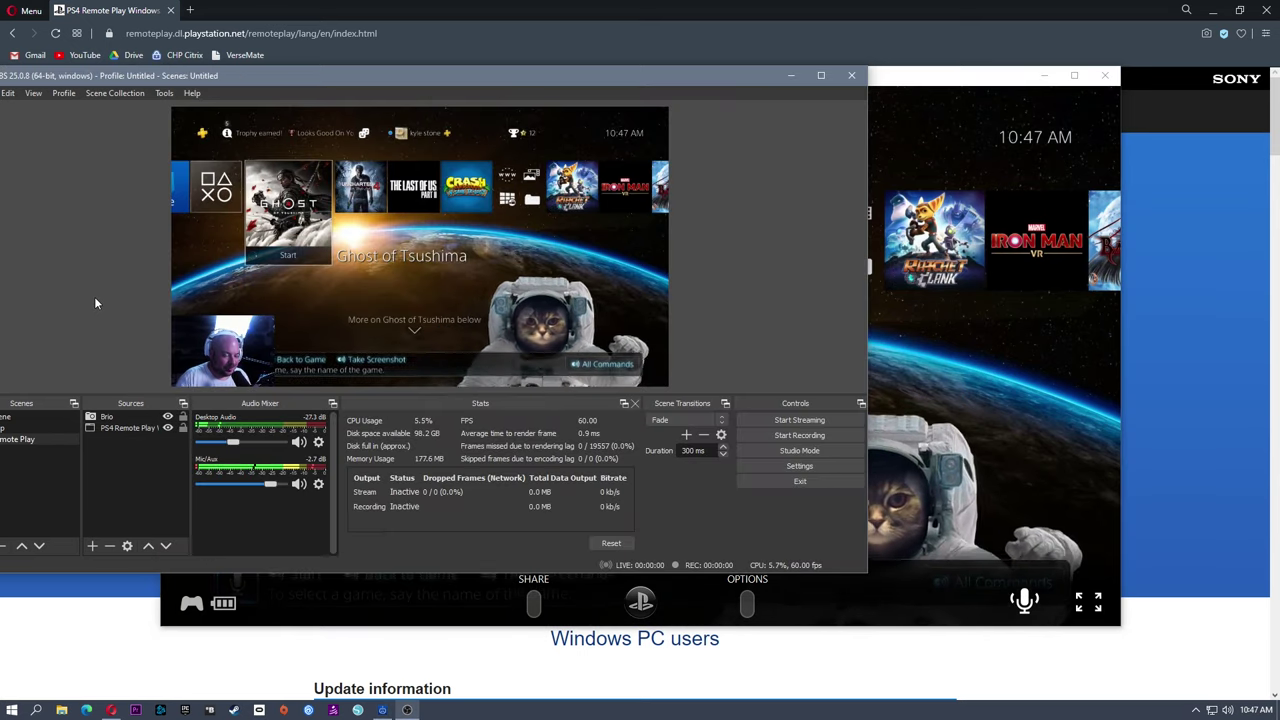
# Arrange the Remote Play stream on the right and OBS middle-left, with Remote Play in front.
pyautogui.click(885, 84)
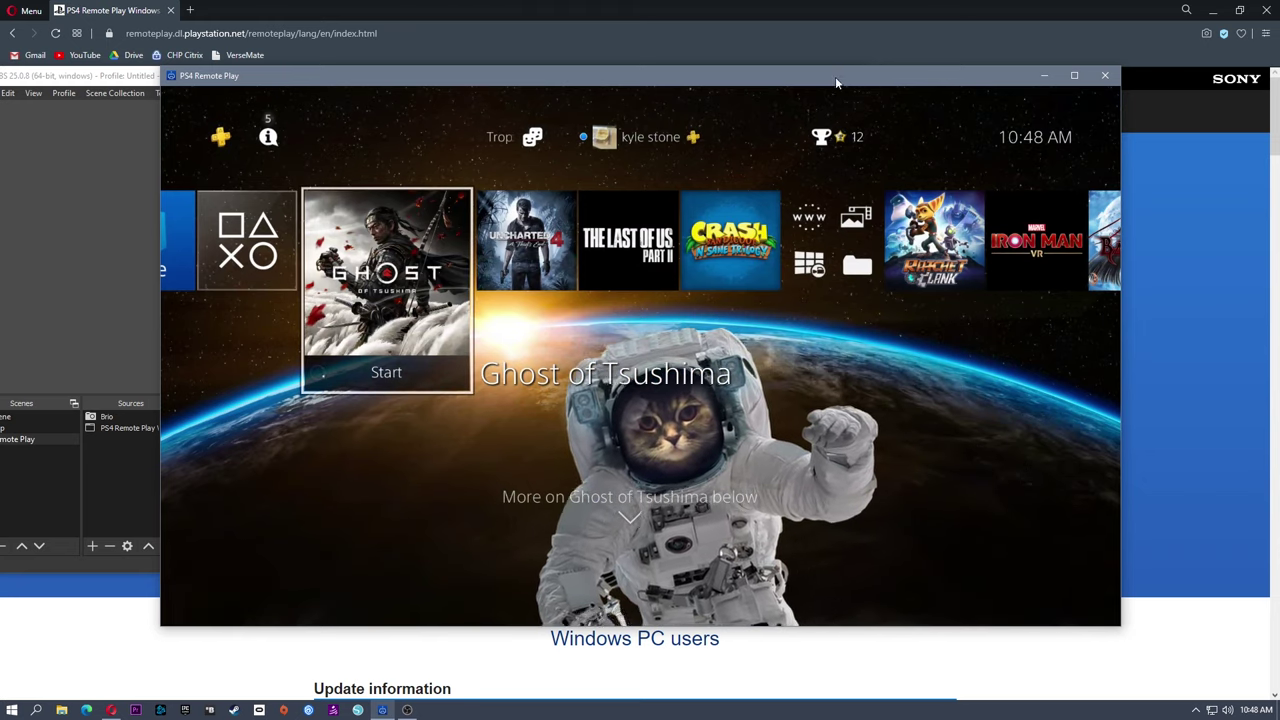
pyautogui.moveTo(835, 76); pyautogui.dragTo(1112, 142)
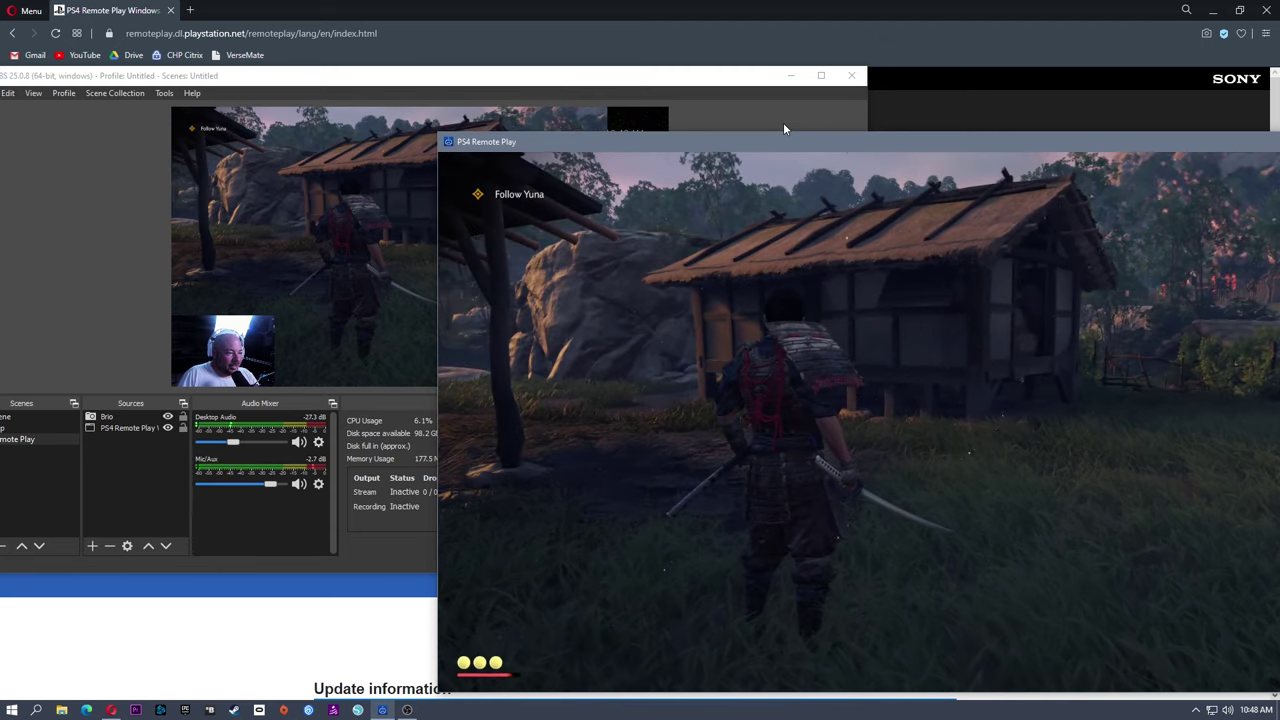
pyautogui.moveTo(867, 142); pyautogui.dragTo(689, 89)
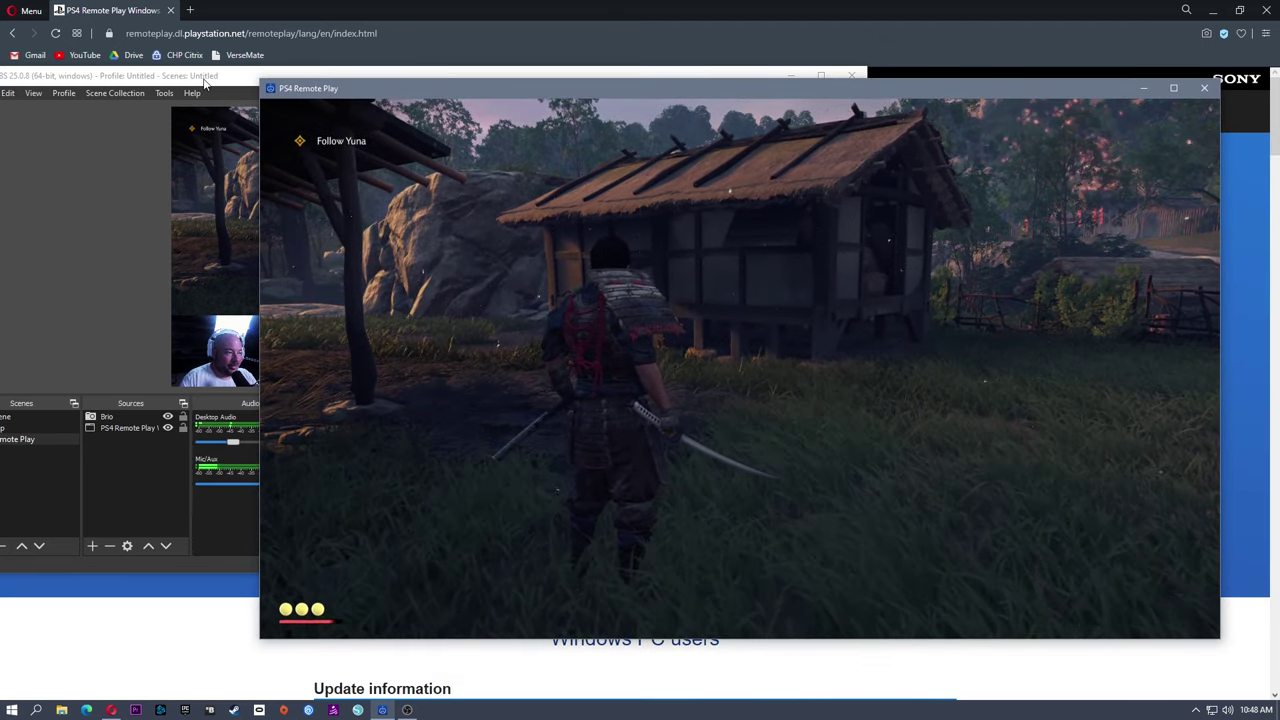
pyautogui.moveTo(205, 84); pyautogui.dragTo(418, 95)
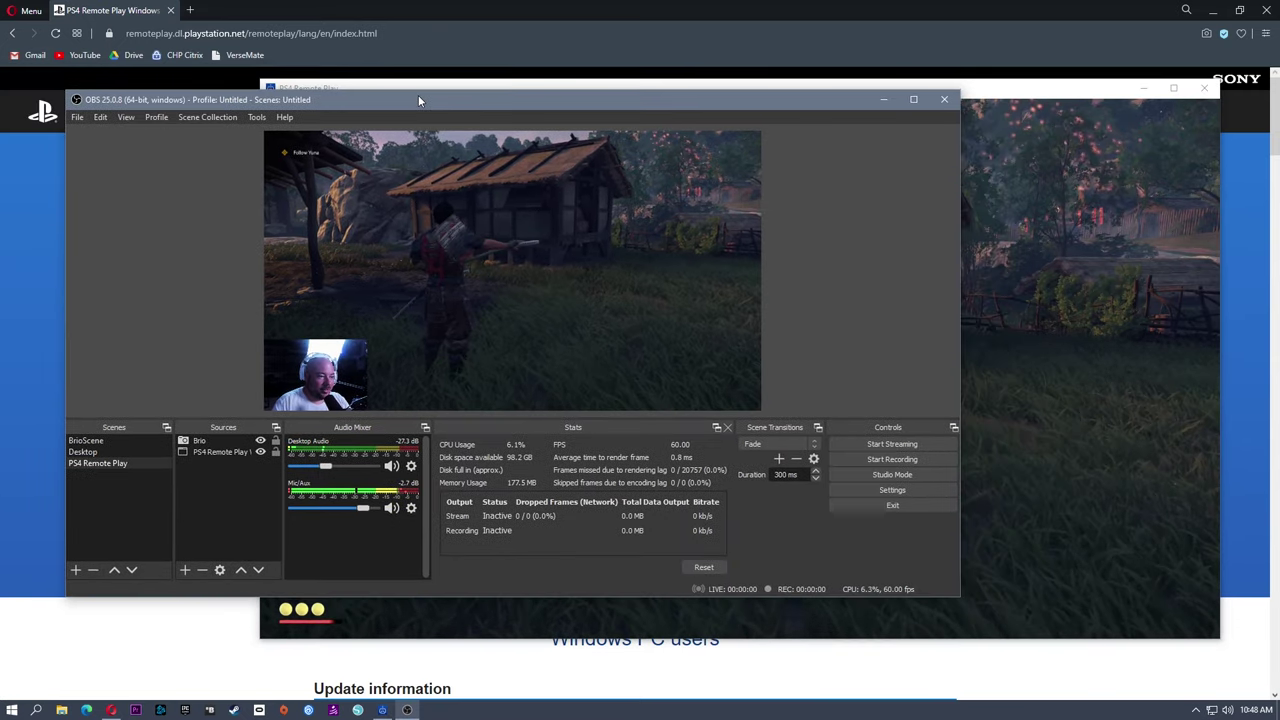
pyautogui.click(997, 92)
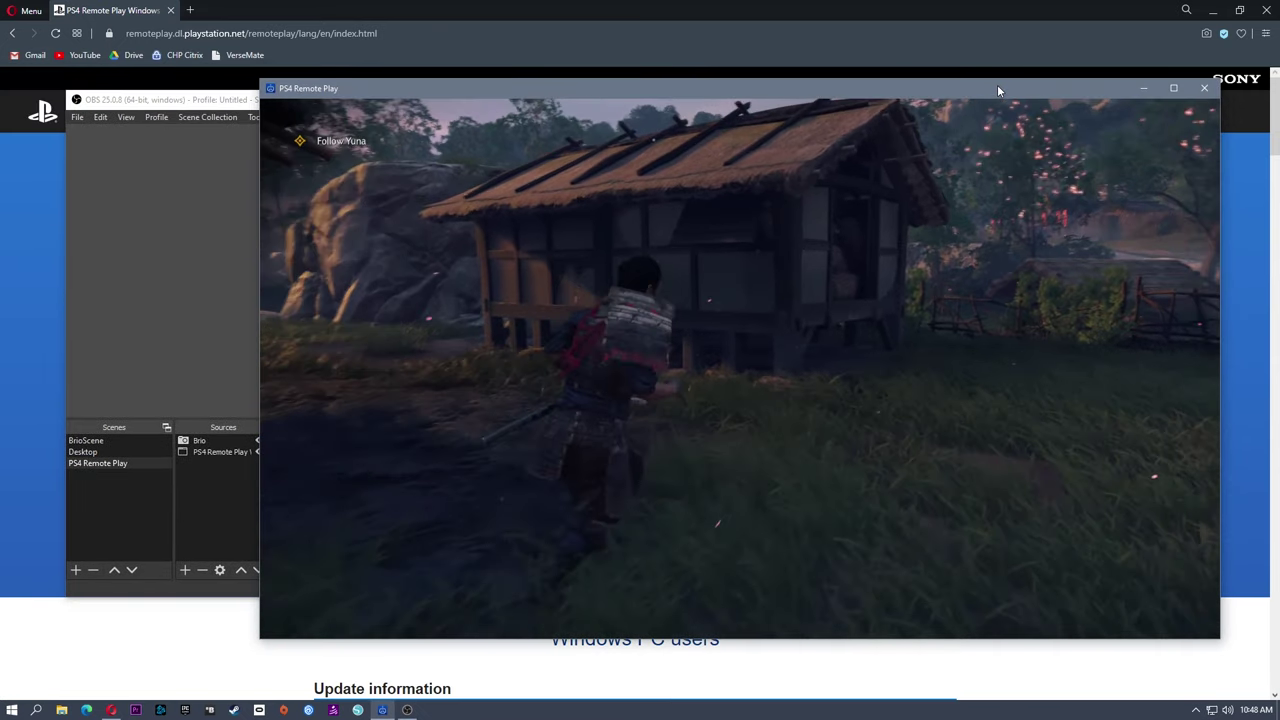